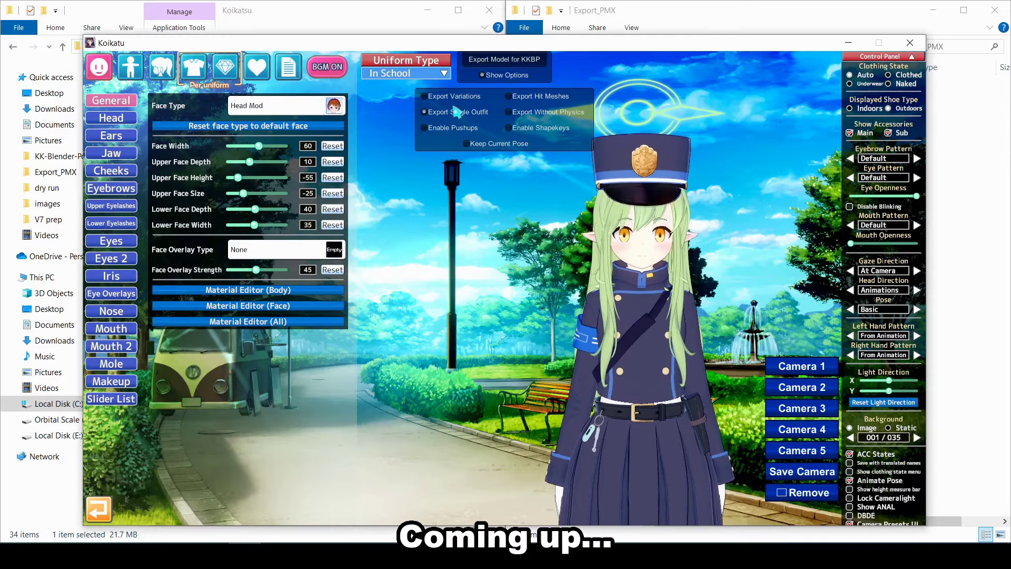
Preview the workflow: KKBP export, hair material nodes, FBX selection and the model orbited in Unity
{"action": "left_click", "coordinate": [501, 60]}
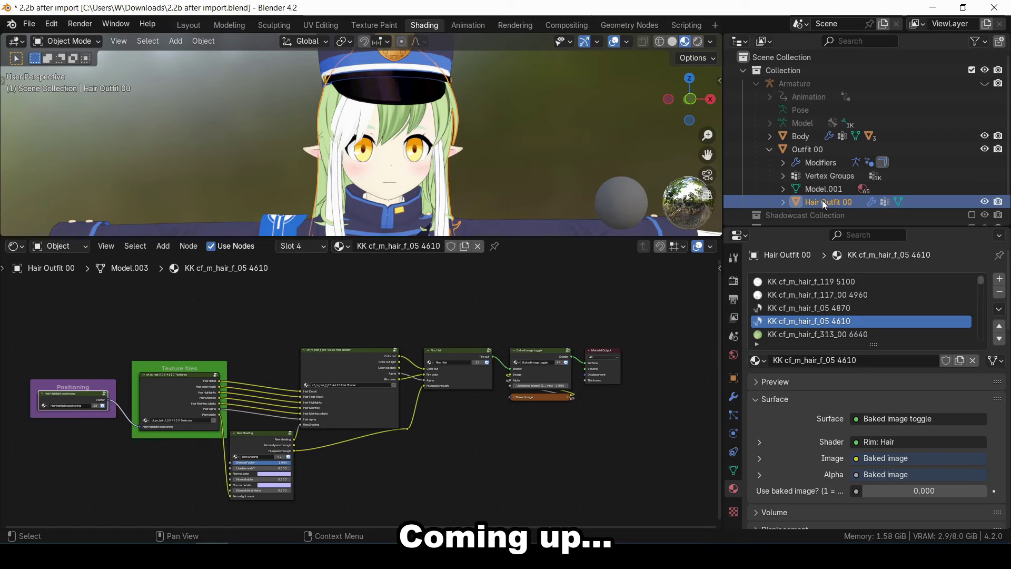
{"action": "left_click", "coordinate": [818, 283]}
{"action": "left_click", "coordinate": [819, 296]}
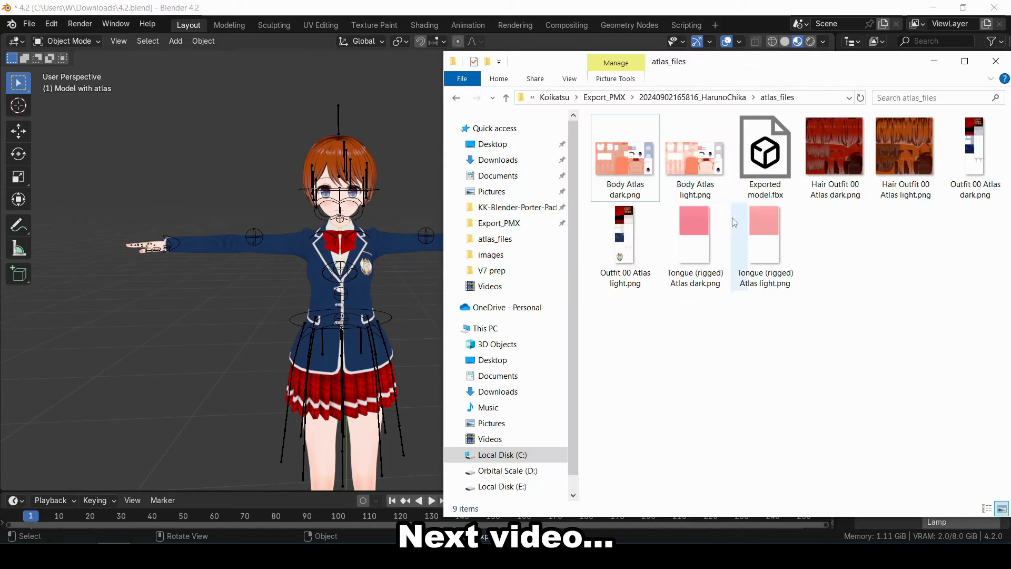
{"action": "left_click", "coordinate": [770, 168]}
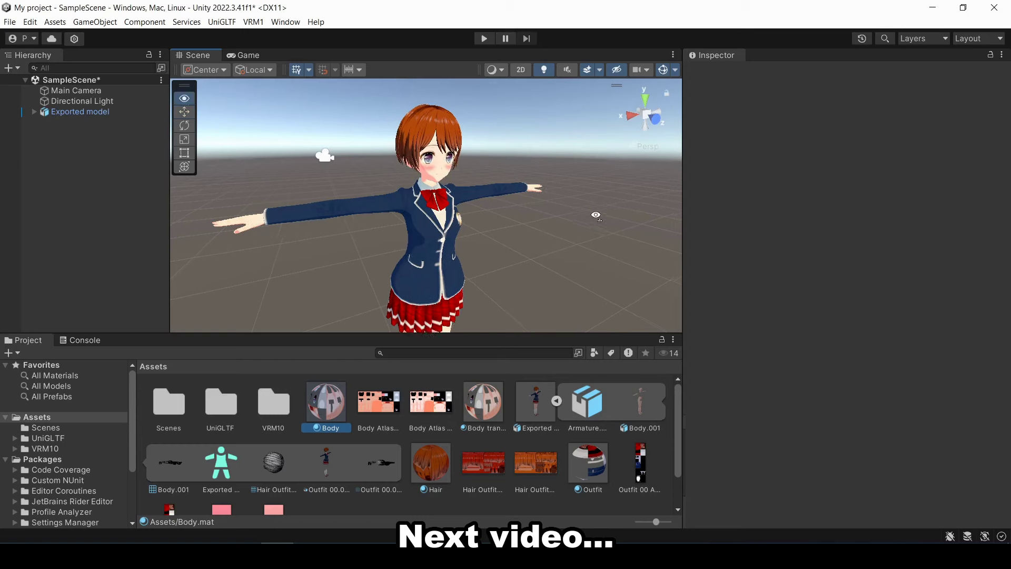
{"action": "right_click_drag", "start_coordinate": [596, 218], "coordinate": [396, 212]}
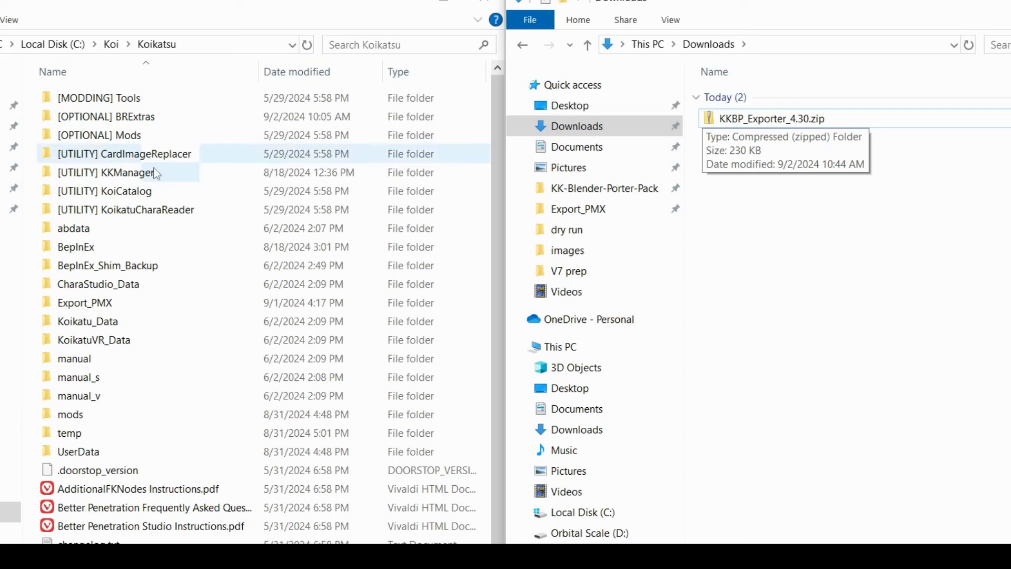
Copy KKBP_Exporter.dll from the zip's 'Koikatsu or Koikatsu Party (net3.5)' folder into BepInEx\plugins
{"action": "double_click", "coordinate": [109, 247]}
{"action": "double_click", "coordinate": [112, 194]}
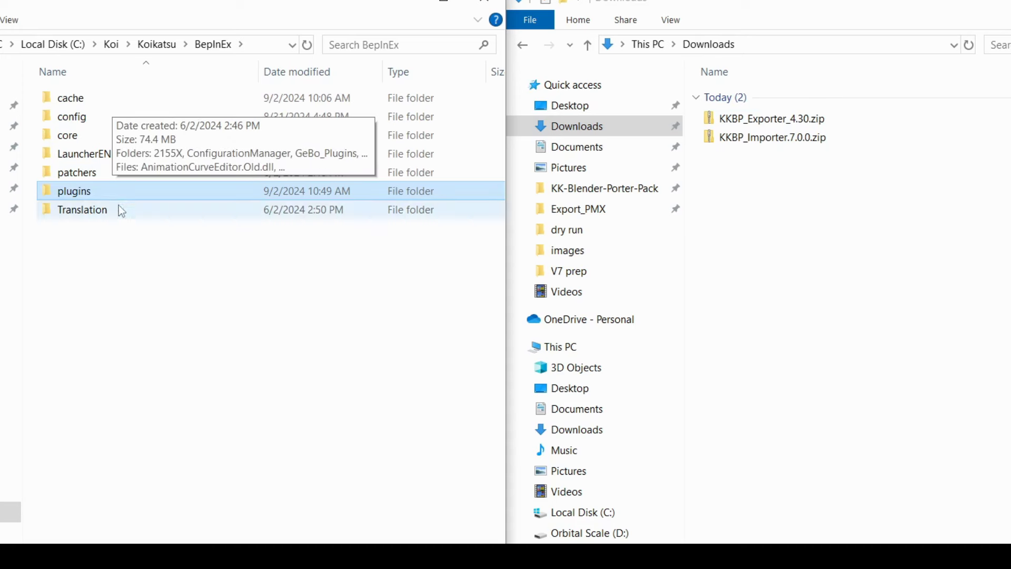
{"action": "double_click", "coordinate": [754, 121]}
{"action": "double_click", "coordinate": [772, 98]}
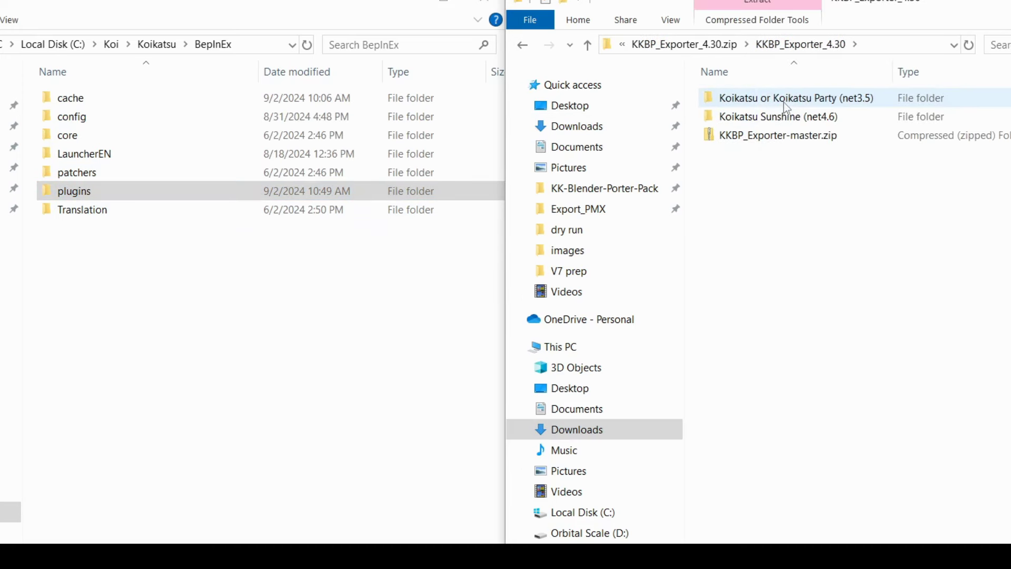
{"action": "left_click", "coordinate": [788, 103]}
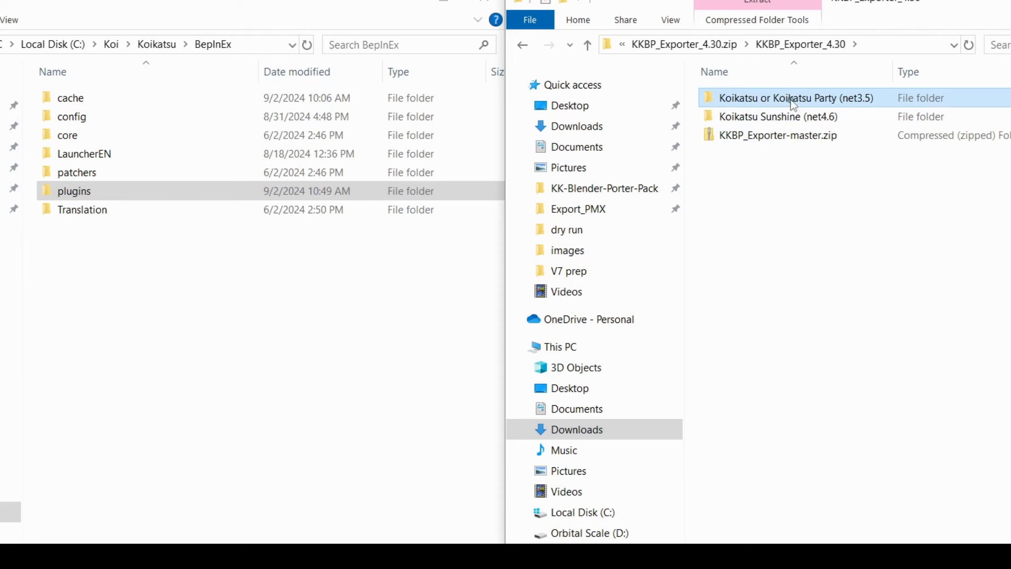
{"action": "double_click", "coordinate": [746, 99]}
{"action": "left_click", "coordinate": [750, 106]}
{"action": "left_click_drag", "start_coordinate": [750, 106], "coordinate": [213, 187]}
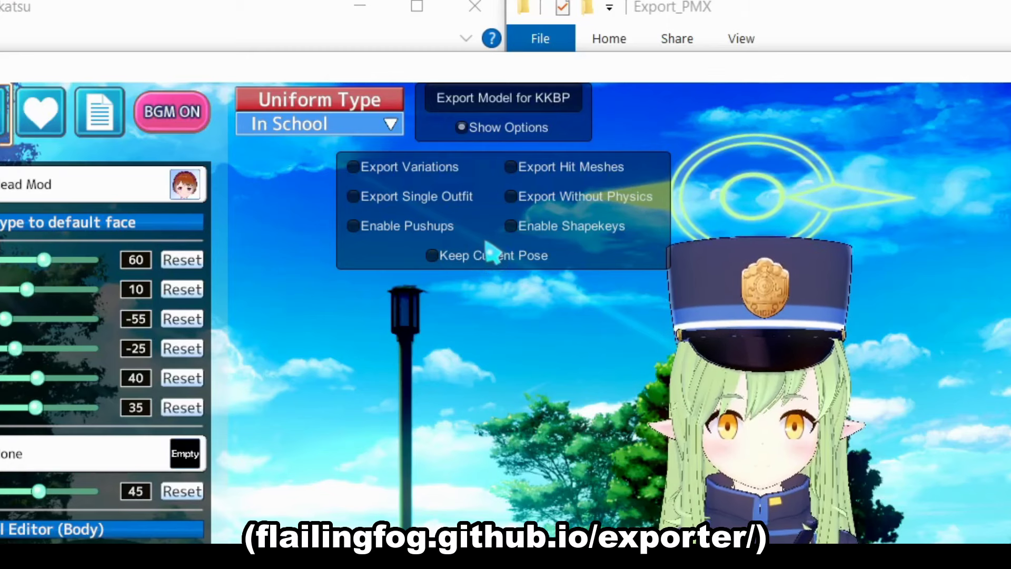
Tick Export Single Outfit and run Export Model for KKBP
{"action": "left_click", "coordinate": [389, 203]}
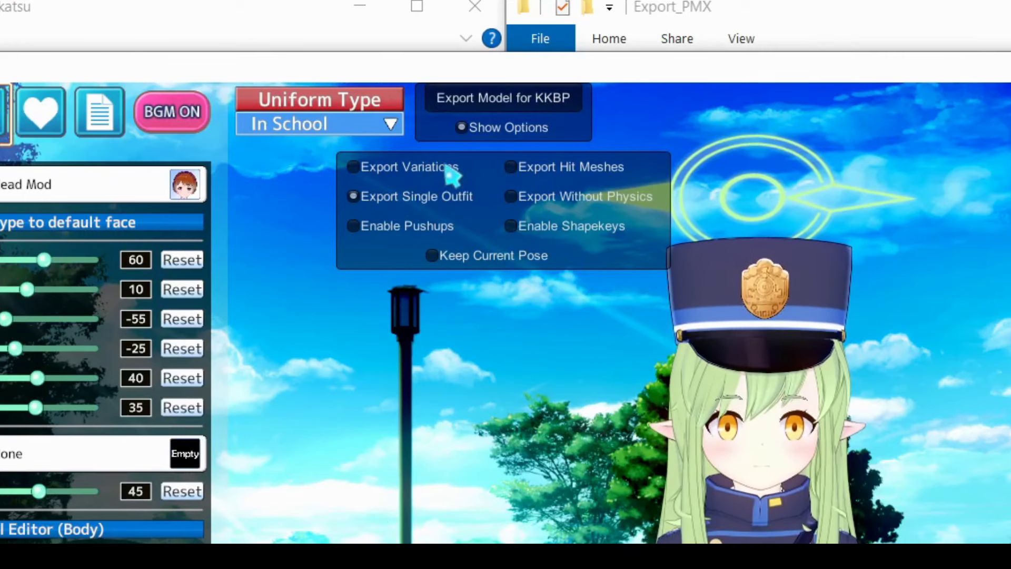
{"action": "left_click", "coordinate": [502, 104]}
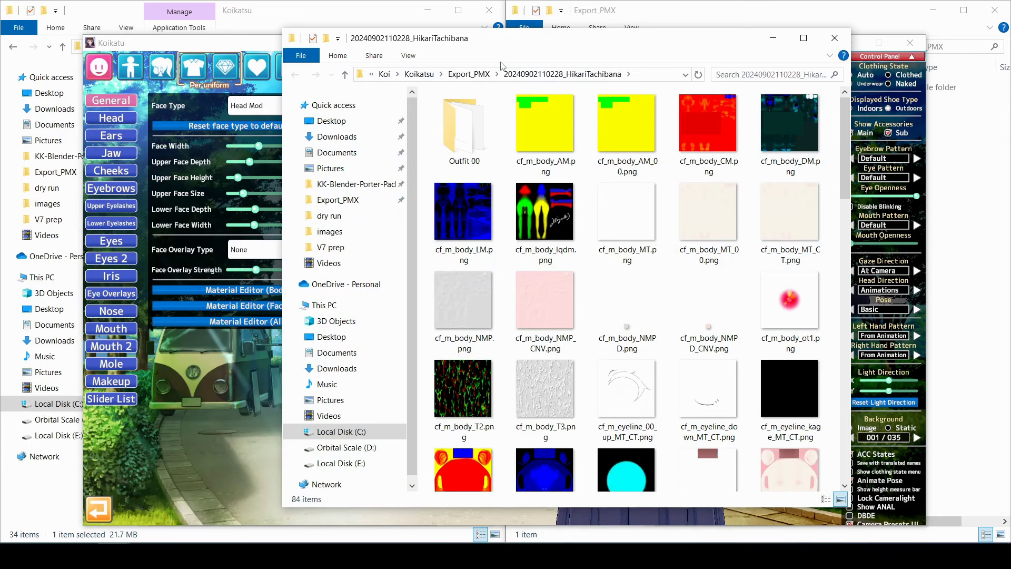
Move the exported HikariTachibana folder from Export_PMX into Downloads and check it there
{"action": "left_click", "coordinate": [476, 76]}
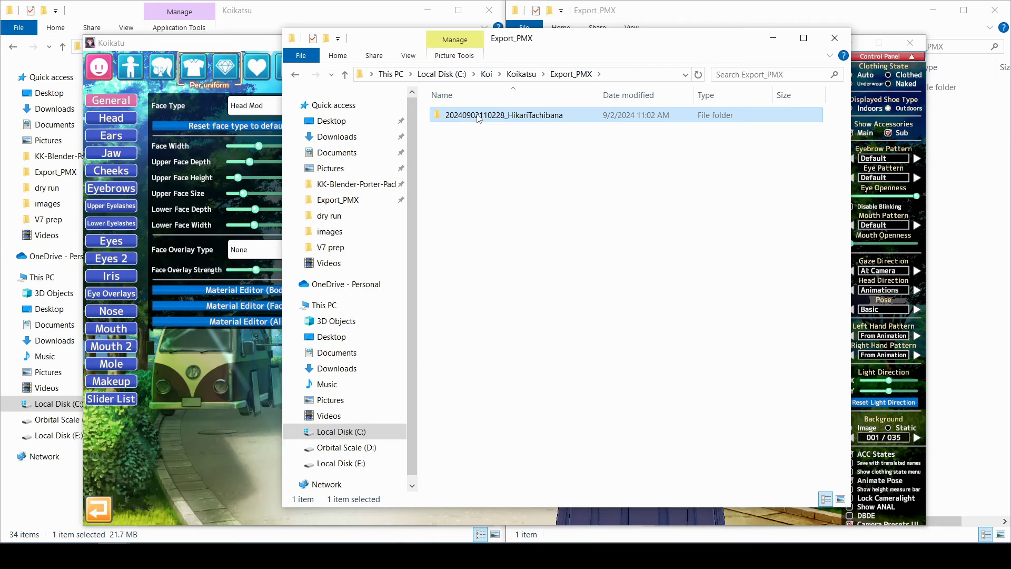
{"action": "left_click_drag", "start_coordinate": [480, 119], "coordinate": [339, 136]}
{"action": "left_click", "coordinate": [338, 137]}
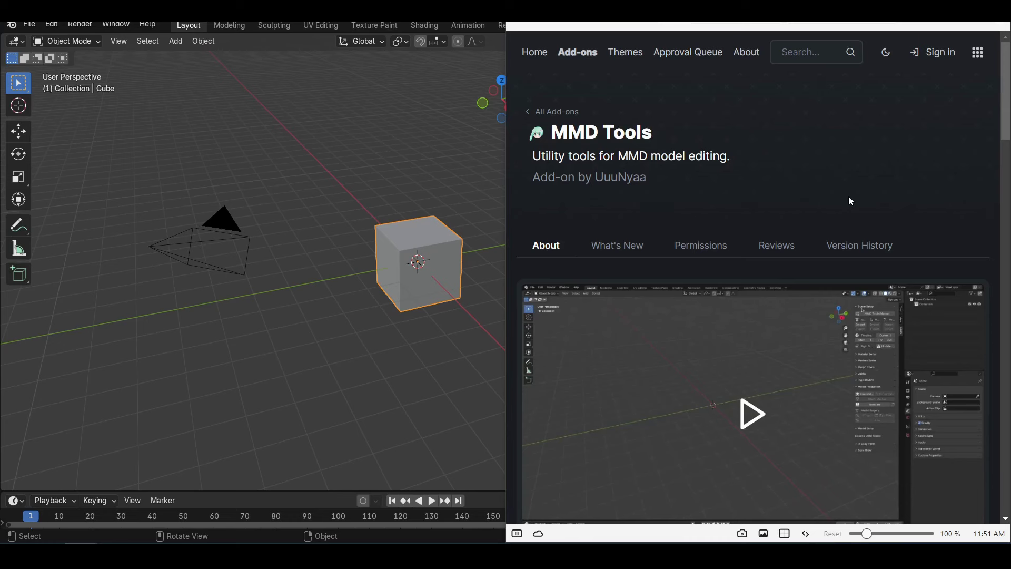
Install and enable the MMD Tools extension from the extensions site
{"action": "scroll", "coordinate": [851, 201], "scroll_direction": "down", "scroll_amount": 15}
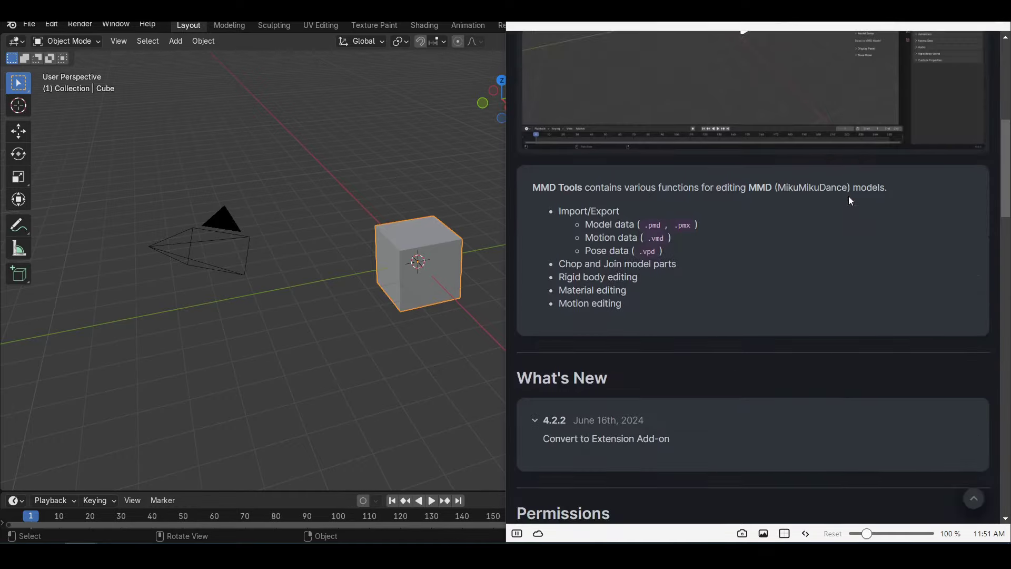
{"action": "left_click", "coordinate": [711, 325]}
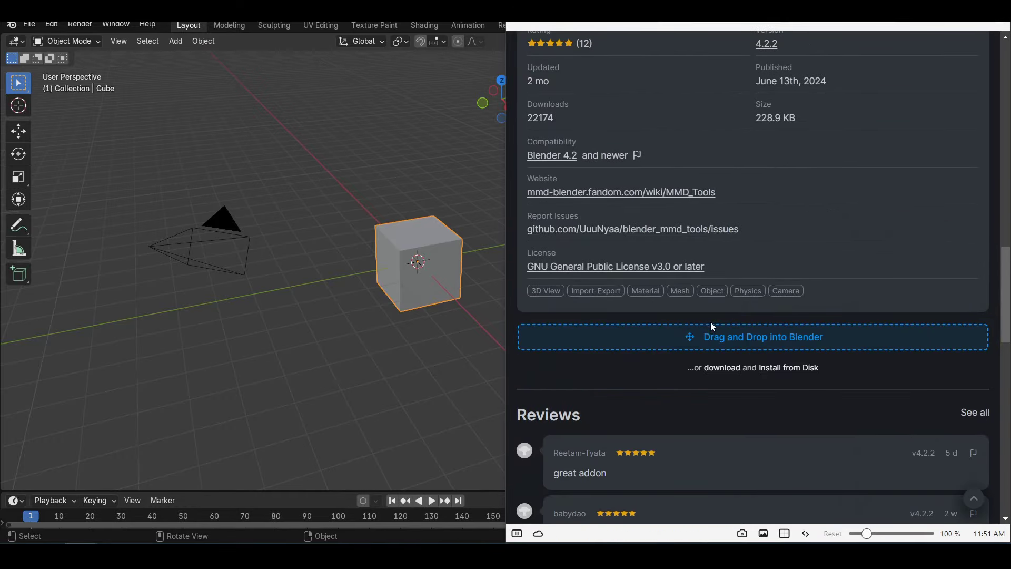
{"action": "left_click_drag", "start_coordinate": [643, 343], "coordinate": [362, 329]}
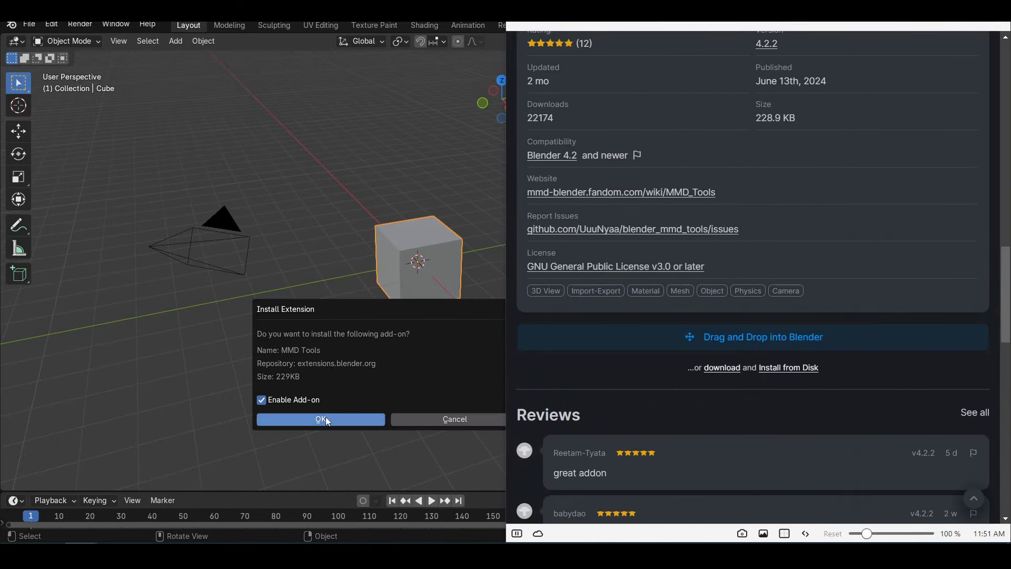
{"action": "left_click", "coordinate": [326, 416]}
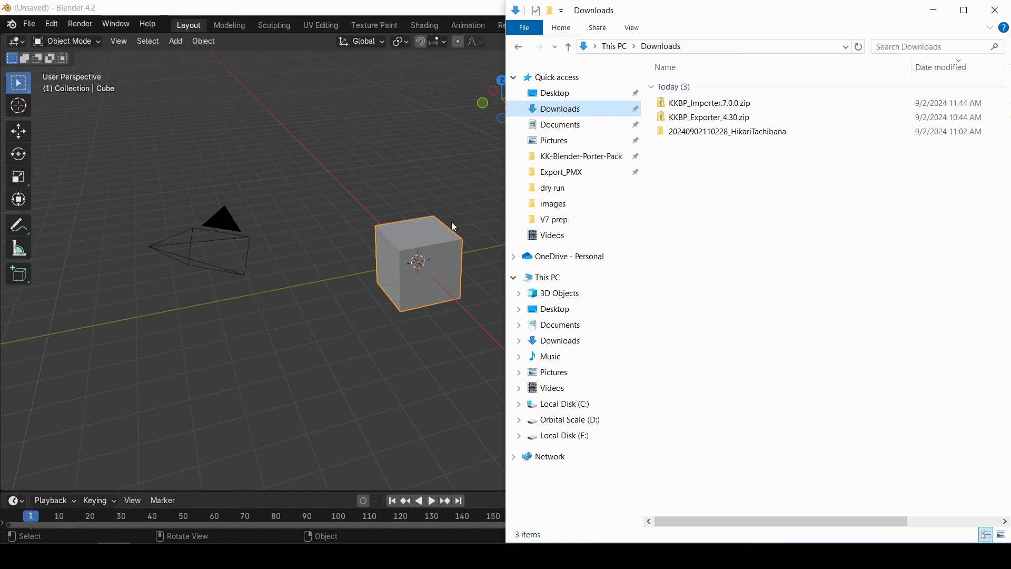
Install and enable the KKBP_Importer.7.0.0.zip add-on
{"action": "left_click", "coordinate": [700, 105]}
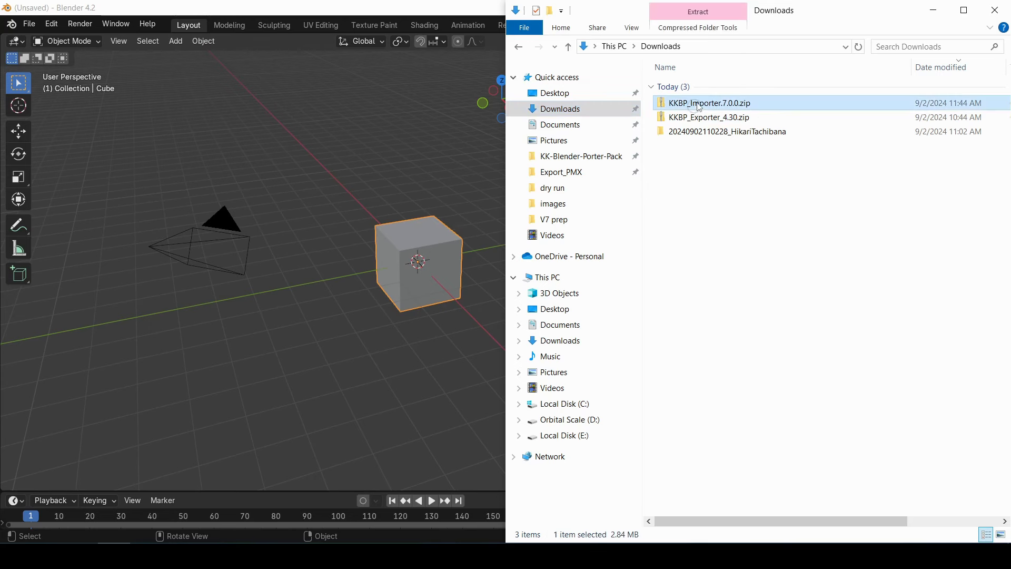
{"action": "left_click_drag", "start_coordinate": [700, 107], "coordinate": [384, 255]}
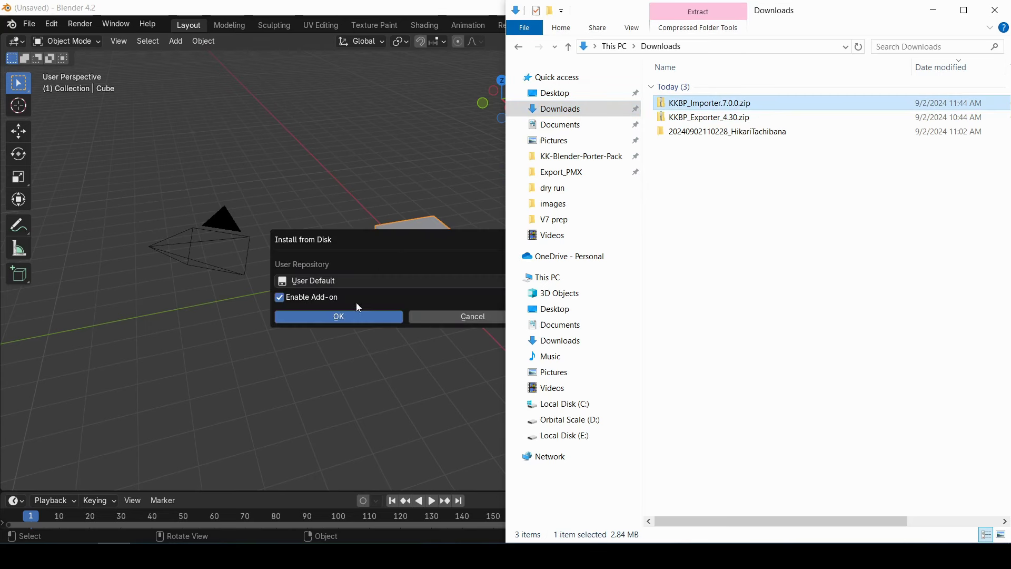
{"action": "left_click", "coordinate": [354, 318]}
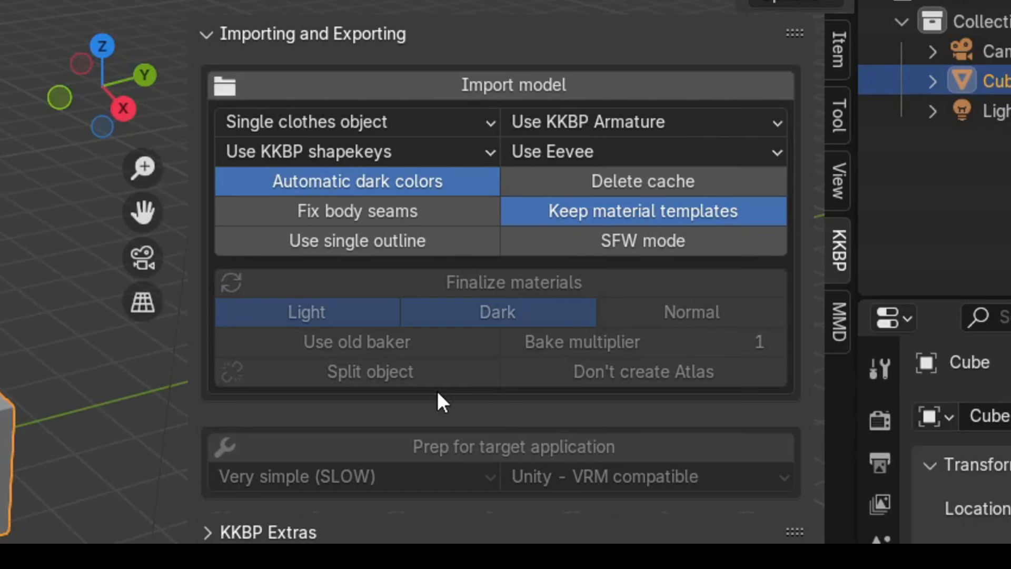
{"action": "left_click", "coordinate": [740, 122]}
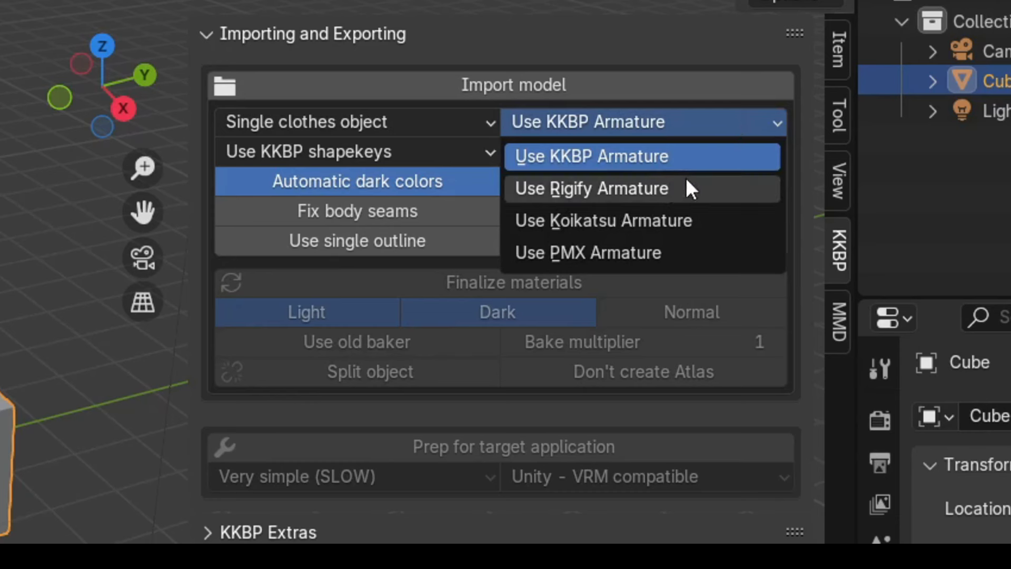
{"action": "left_click", "coordinate": [715, 147]}
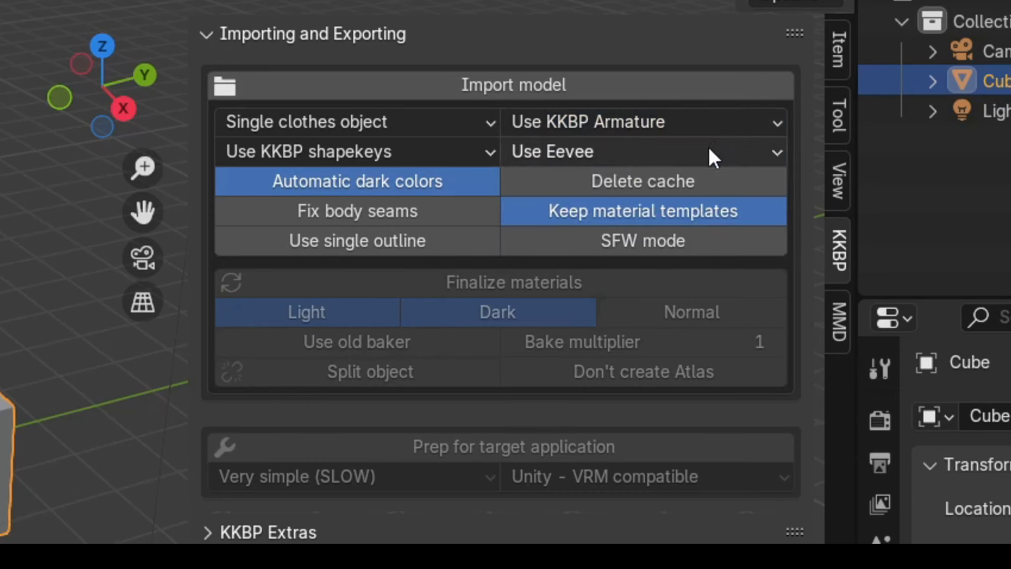
{"action": "left_click", "coordinate": [710, 146]}
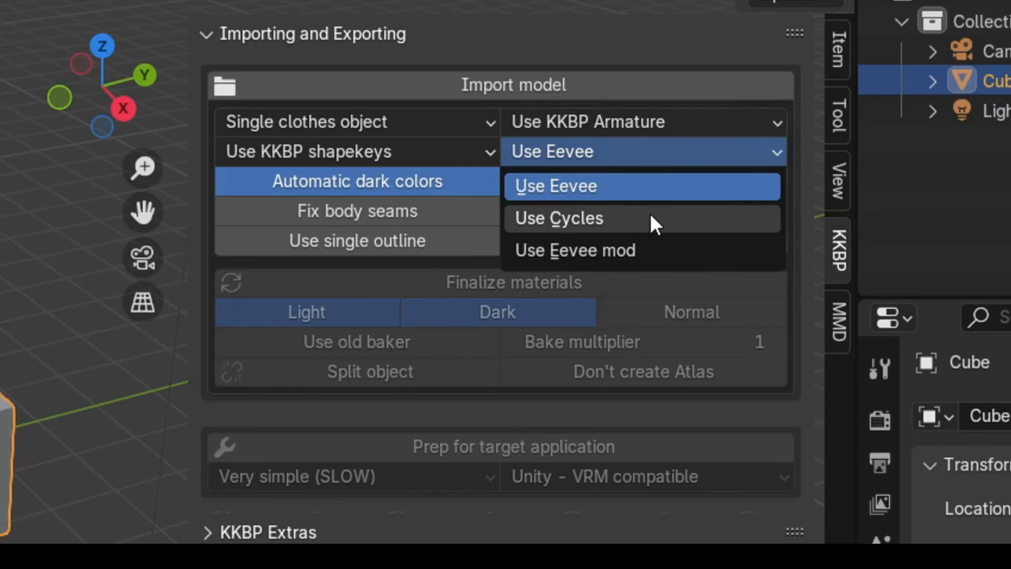
{"action": "left_click", "coordinate": [665, 155]}
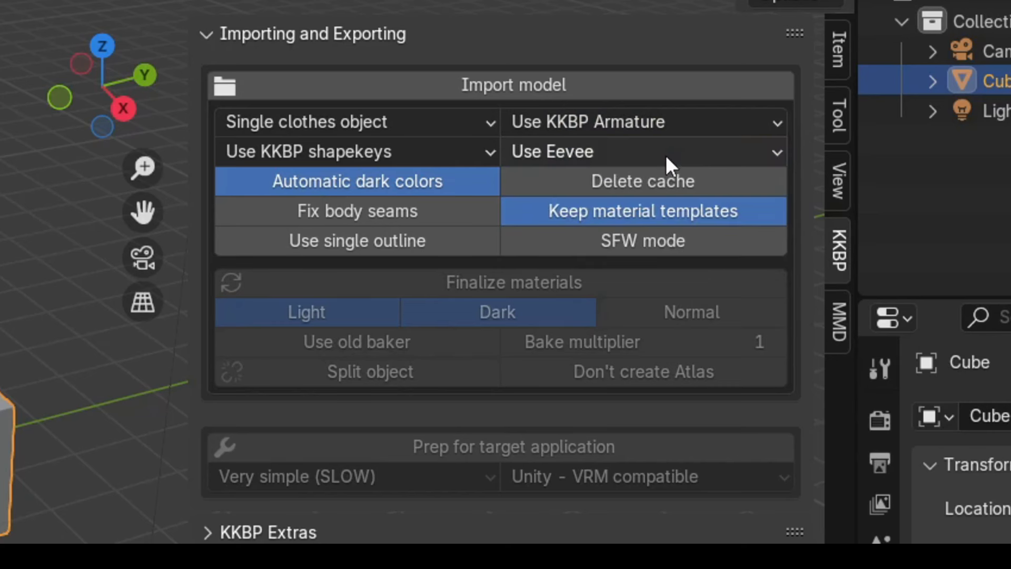
{"action": "left_click", "coordinate": [452, 182]}
{"action": "left_click", "coordinate": [452, 182]}
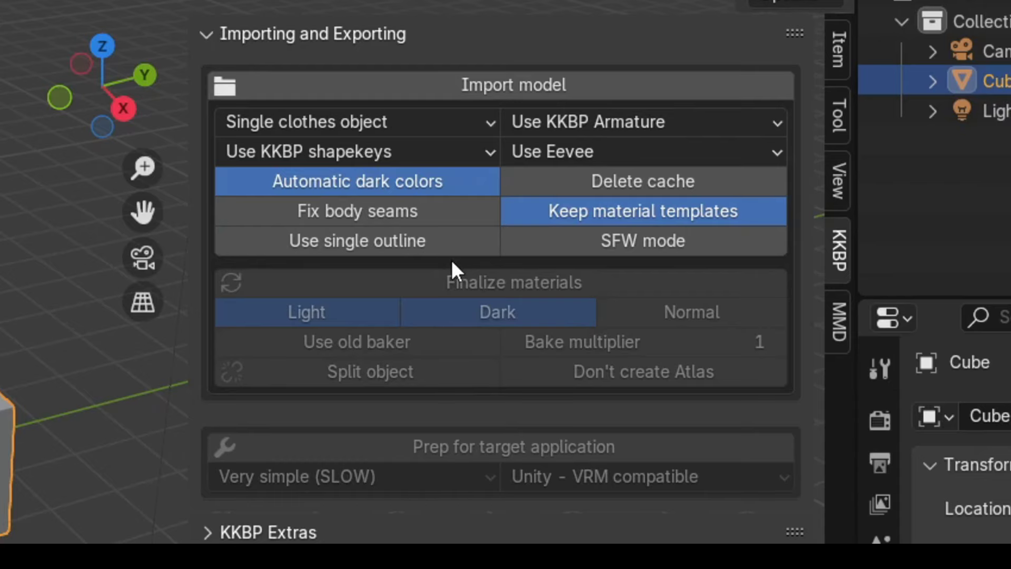
{"action": "left_click", "coordinate": [505, 87]}
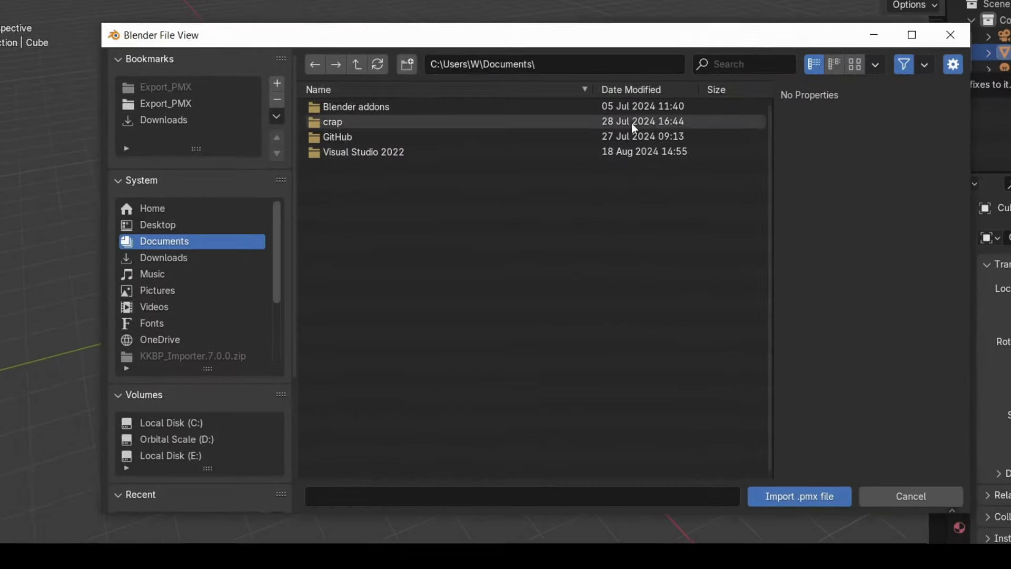
{"action": "left_click", "coordinate": [256, 256]}
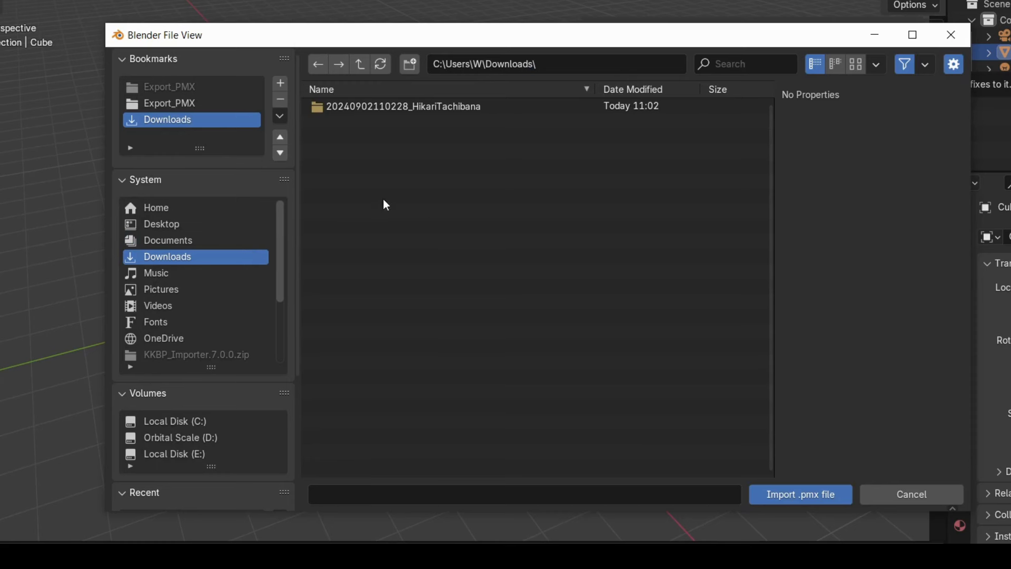
{"action": "double_click", "coordinate": [473, 107]}
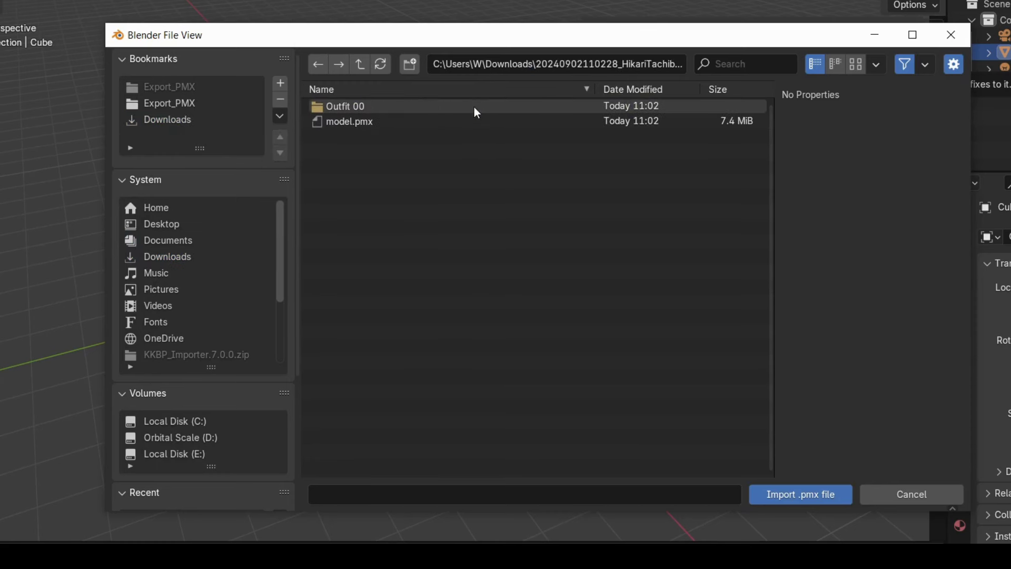
{"action": "left_click", "coordinate": [421, 122]}
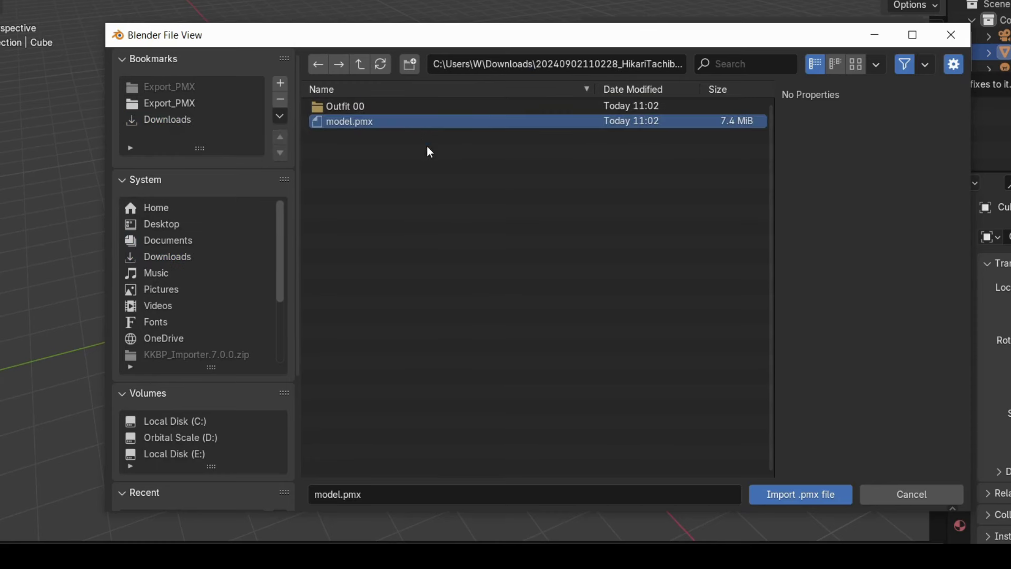
{"action": "left_click", "coordinate": [799, 496]}
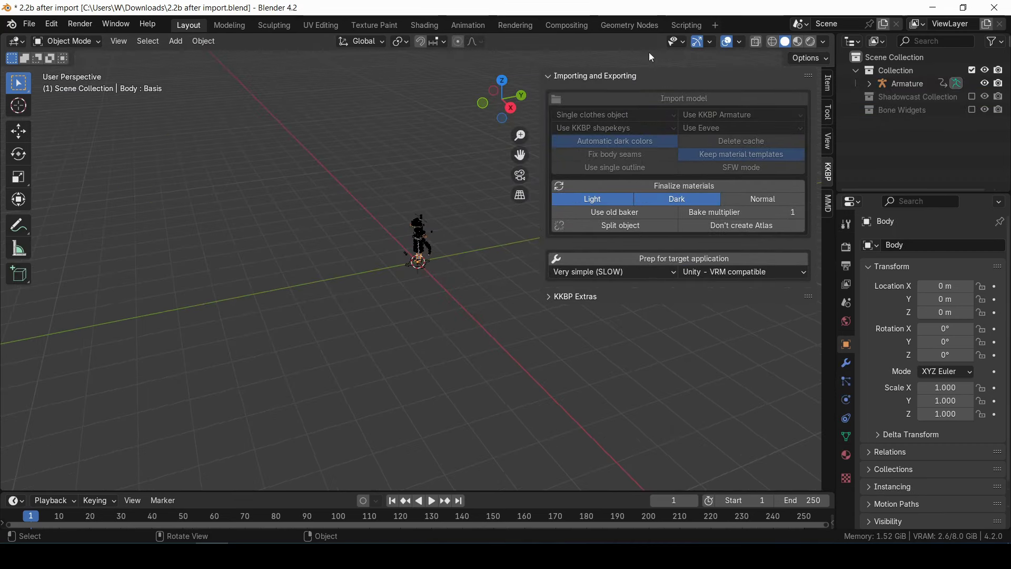
Check the KKBP Log in Scripting for the import-finished line, then switch to Shading
{"action": "left_click", "coordinate": [687, 25]}
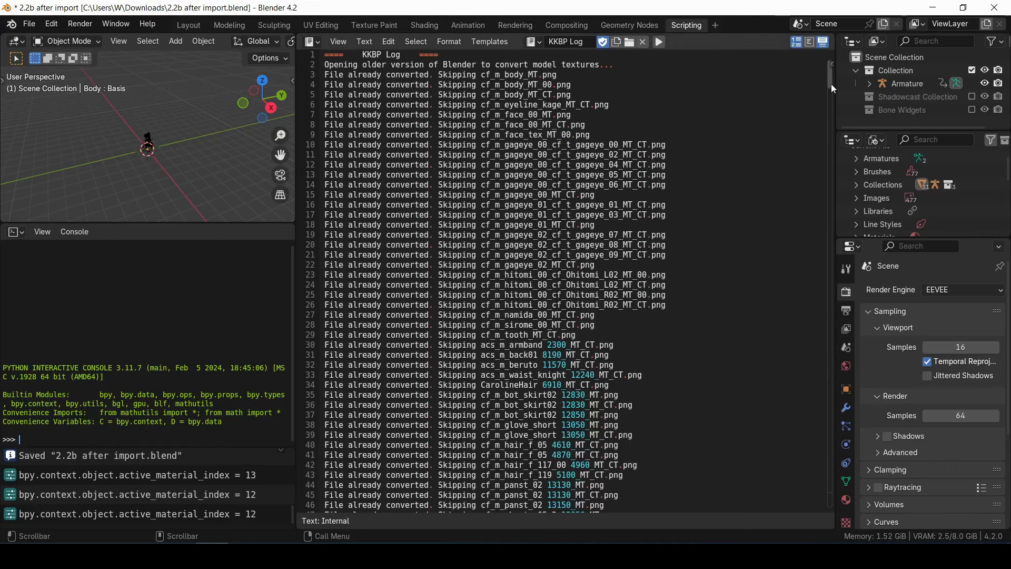
{"action": "left_click_drag", "start_coordinate": [830, 78], "coordinate": [810, 502]}
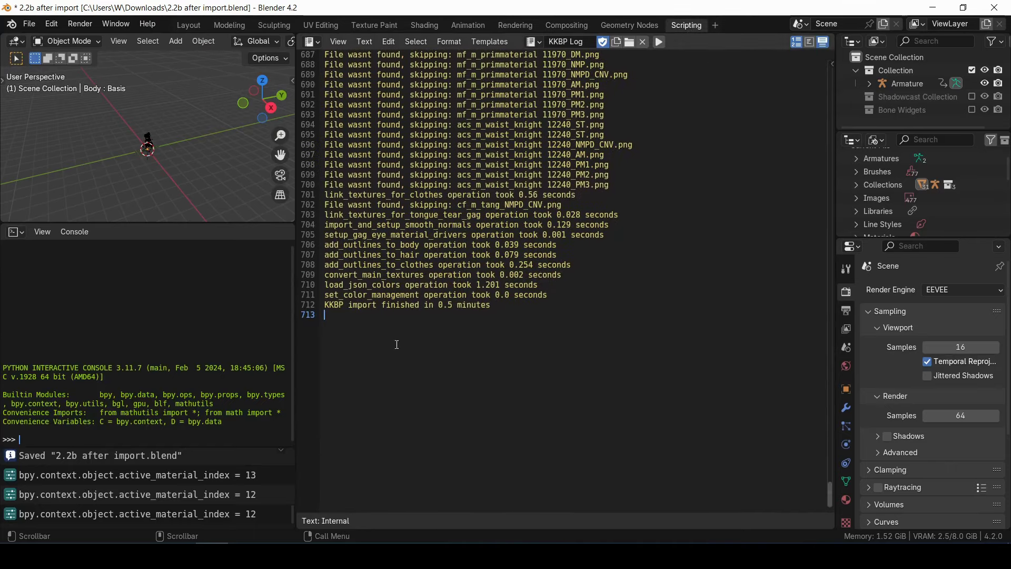
{"action": "key", "text": "Up"}
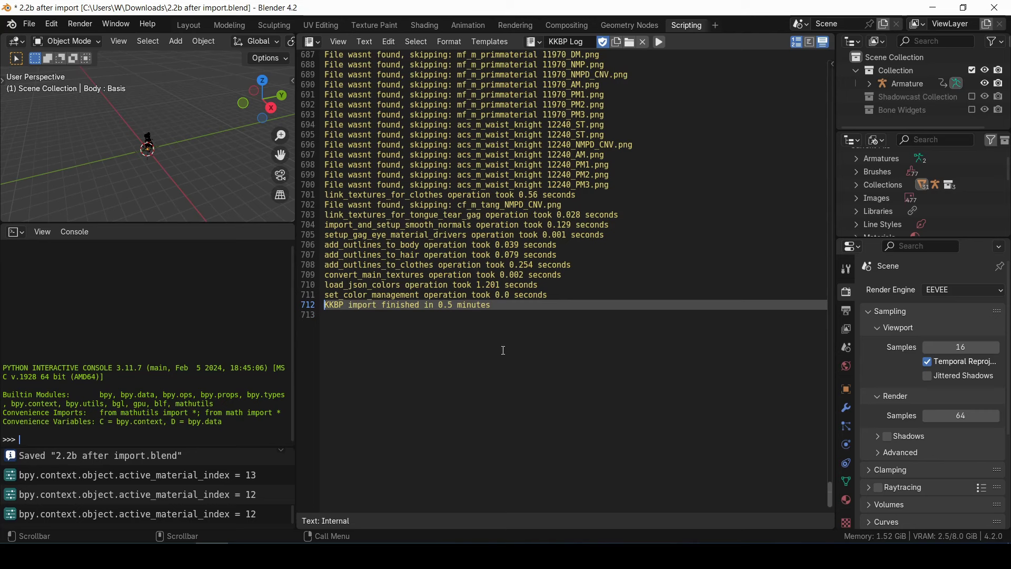
{"action": "left_click", "coordinate": [428, 25]}
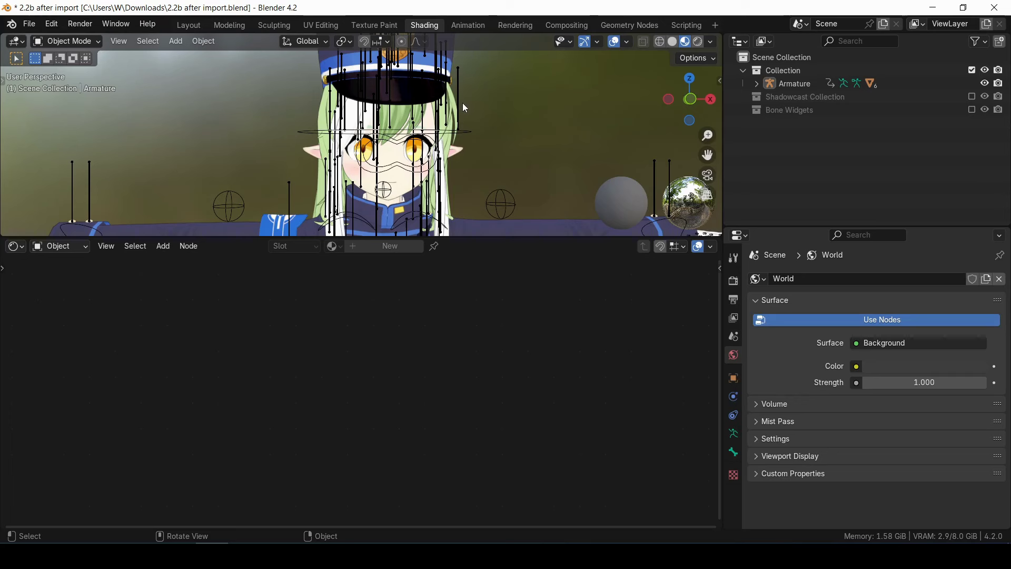
Hide the Armature and select Hair Outfit 00 under Outfit 00 in the outliner
{"action": "left_click", "coordinate": [986, 84]}
{"action": "left_click", "coordinate": [759, 83]}
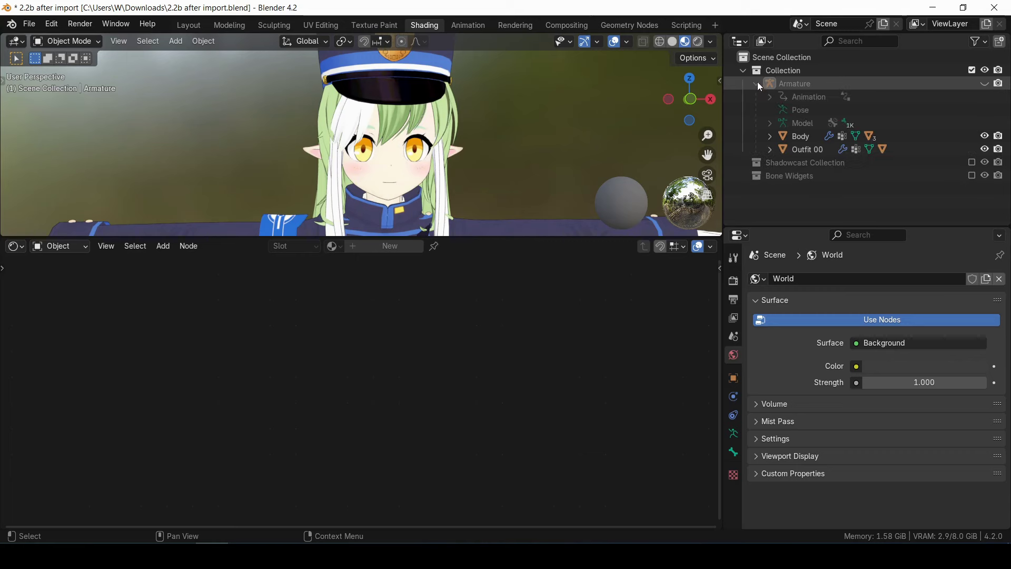
{"action": "left_click", "coordinate": [771, 150]}
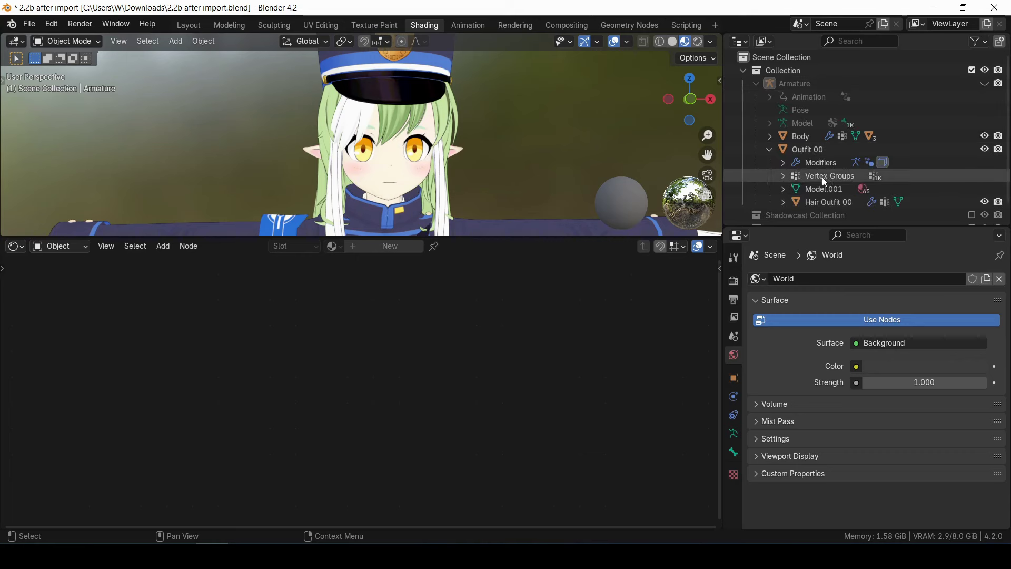
{"action": "left_click", "coordinate": [828, 203]}
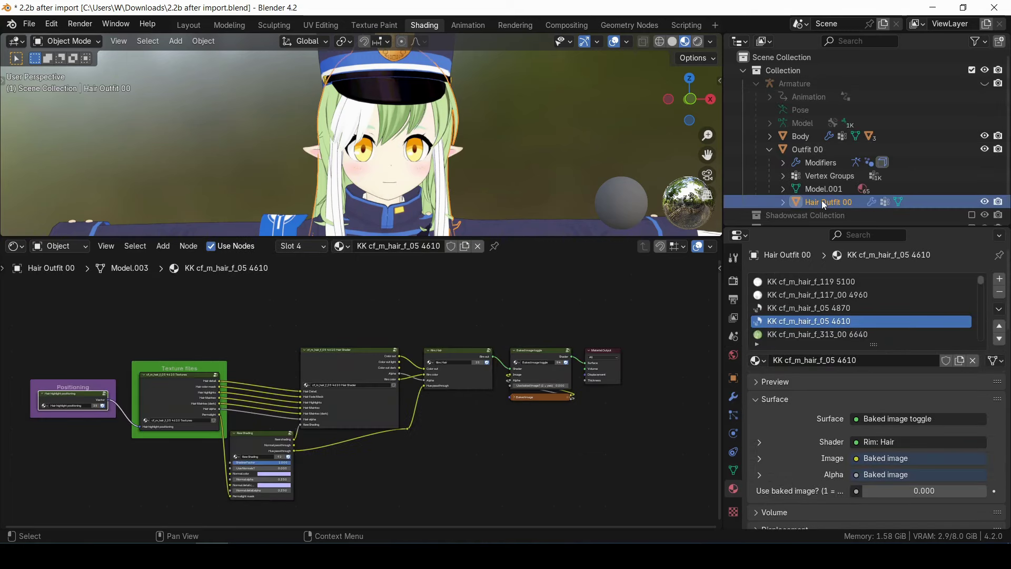
Browse the hair materials f_119 5100, f_117_00 4960, f_05 4870 and f_02 5520 00
{"action": "left_click", "coordinate": [820, 281]}
{"action": "left_click", "coordinate": [818, 294]}
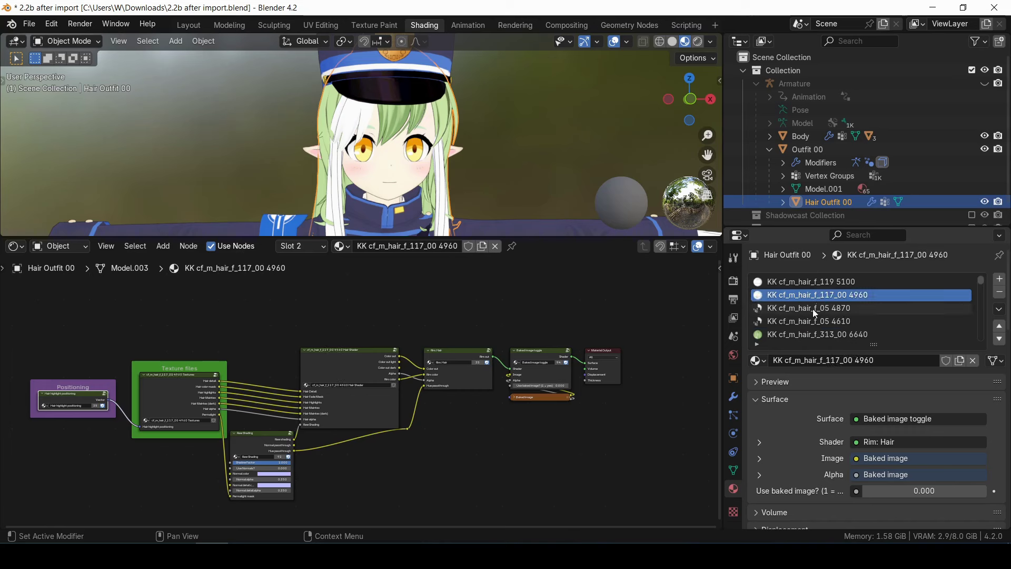
{"action": "left_click", "coordinate": [814, 309]}
{"action": "scroll", "coordinate": [771, 319], "scroll_direction": "down", "scroll_amount": 10}
{"action": "left_click", "coordinate": [770, 321]}
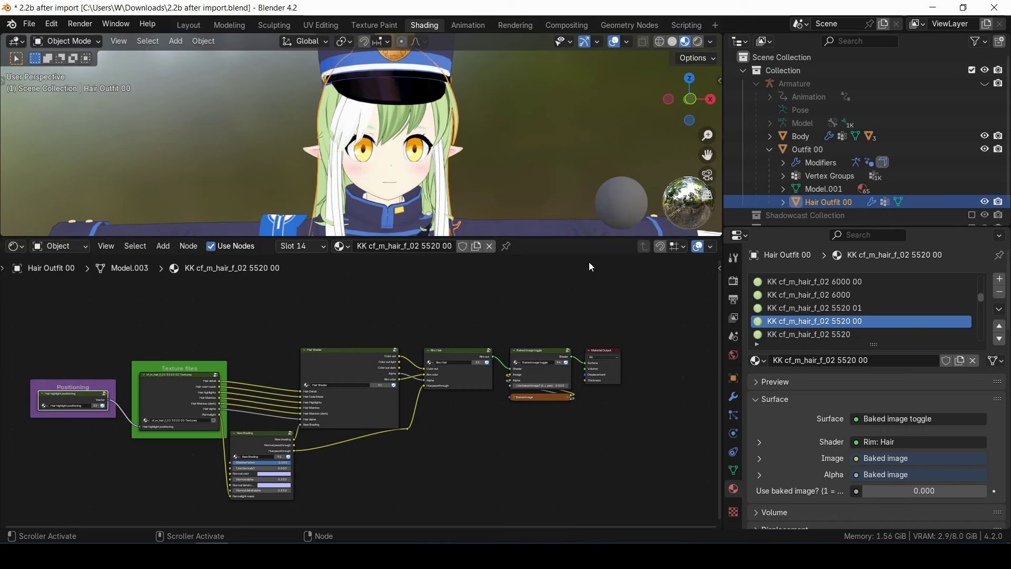
In Edit Mode face select, pick several hair faces to see which material each uses
{"action": "left_click", "coordinate": [84, 42]}
{"action": "left_click", "coordinate": [95, 59]}
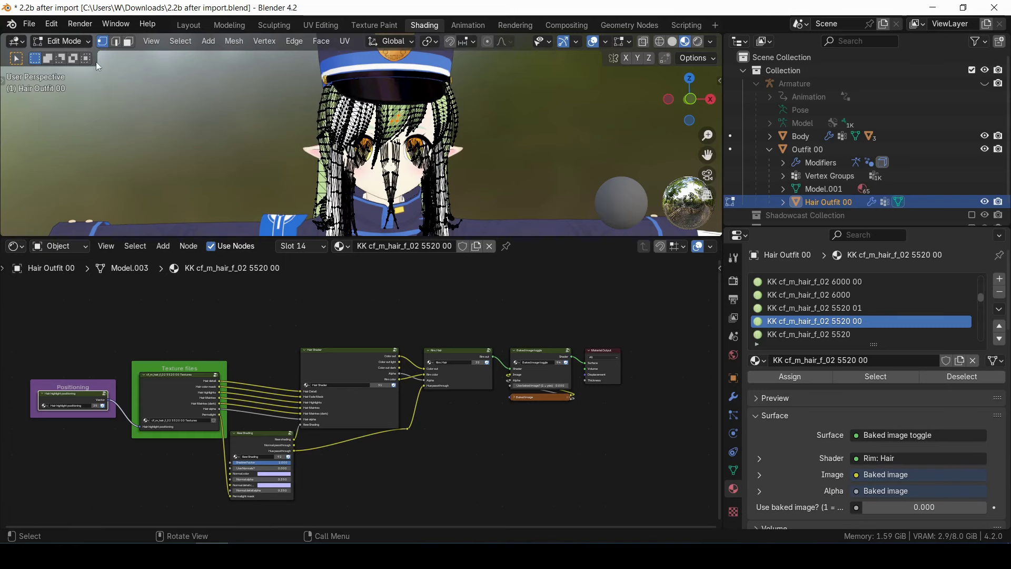
{"action": "left_click", "coordinate": [128, 42]}
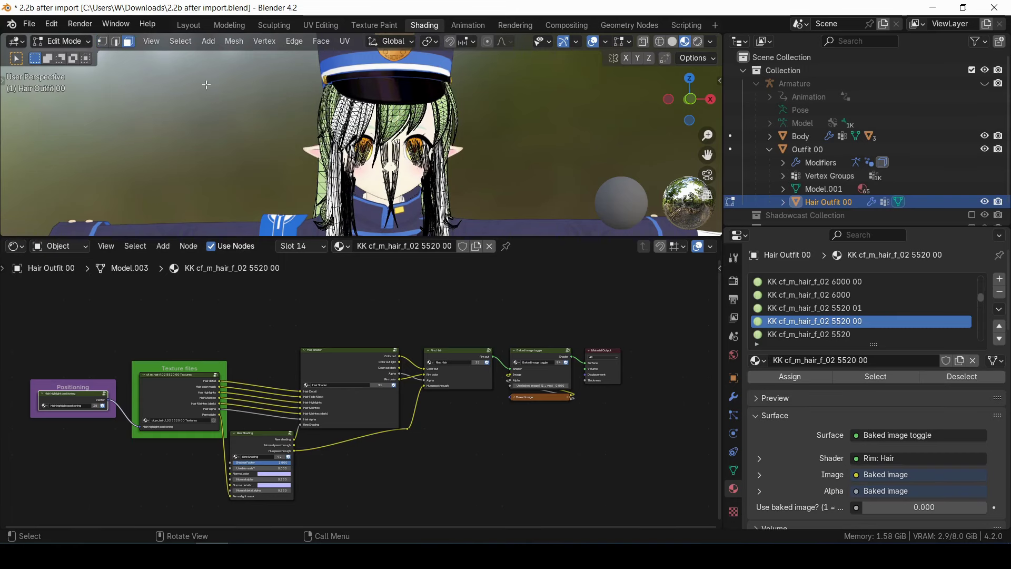
{"action": "left_click", "coordinate": [442, 117]}
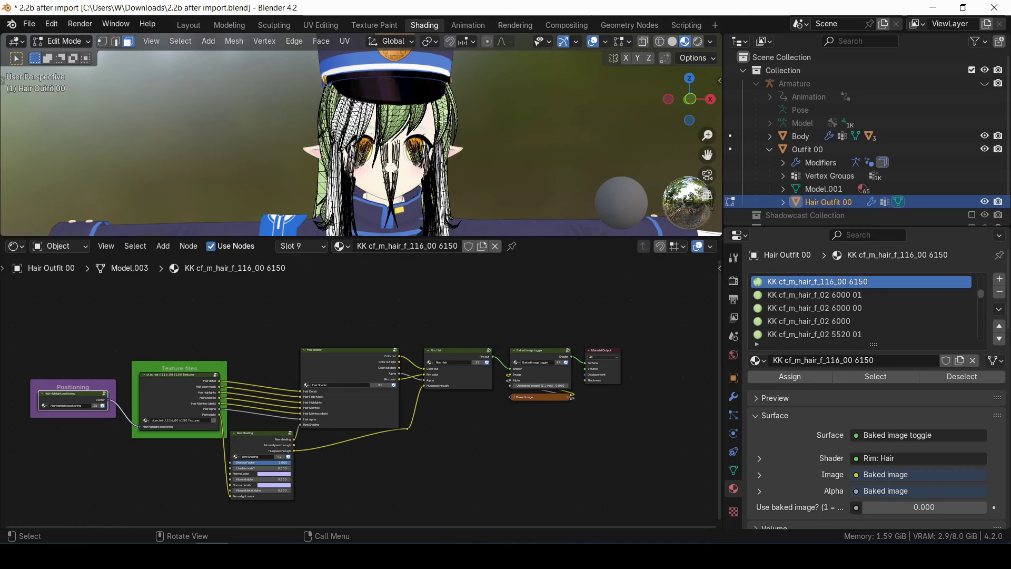
{"action": "left_click", "coordinate": [354, 118]}
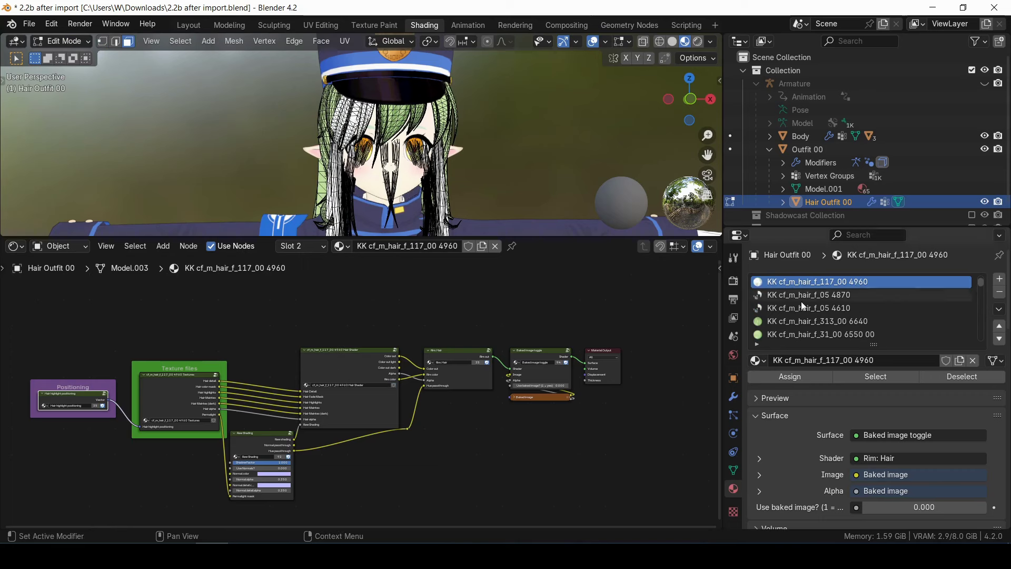
{"action": "left_click", "coordinate": [396, 123]}
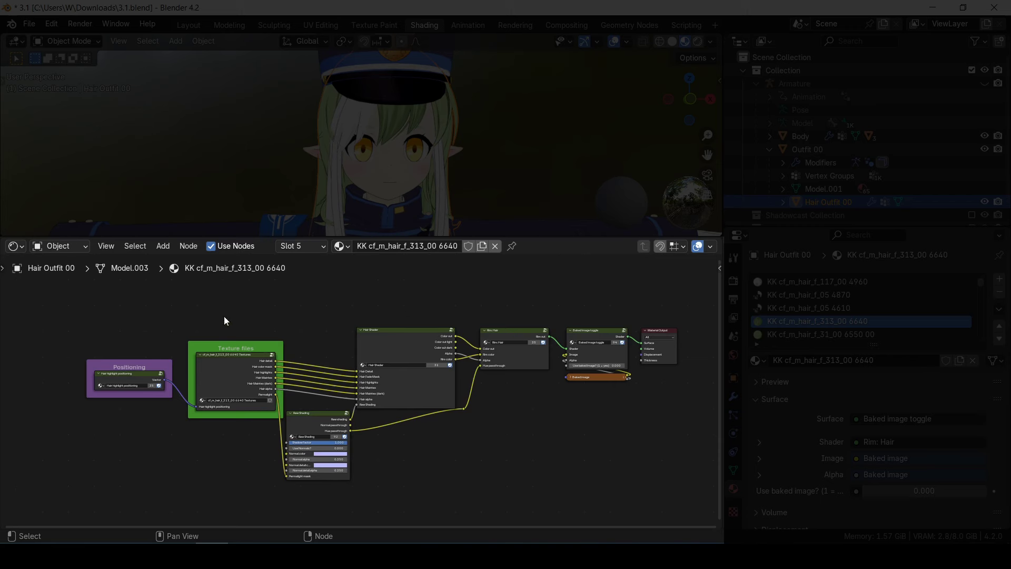
{"action": "left_click", "coordinate": [392, 346]}
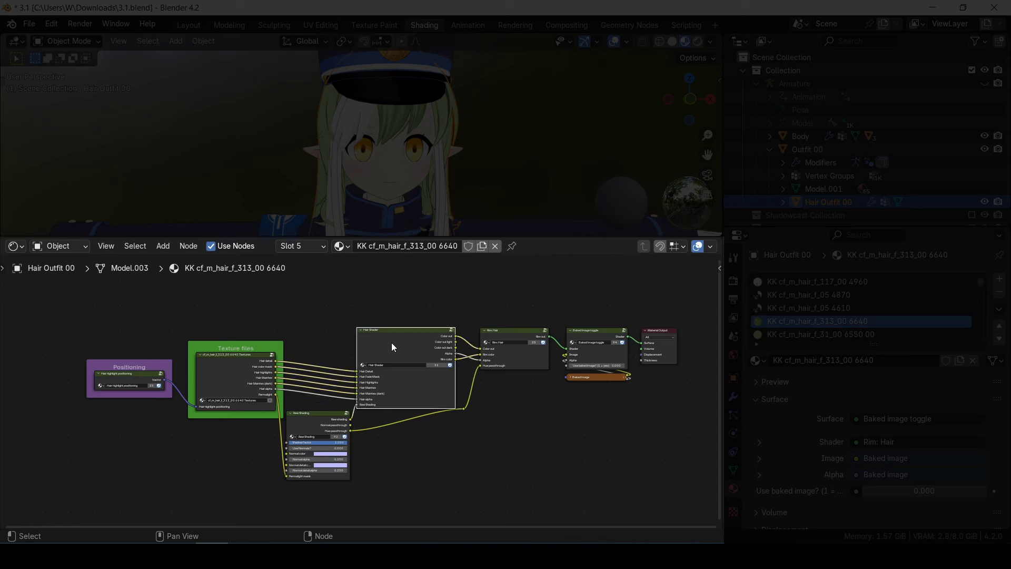
{"action": "left_click", "coordinate": [222, 365]}
{"action": "left_click", "coordinate": [135, 374]}
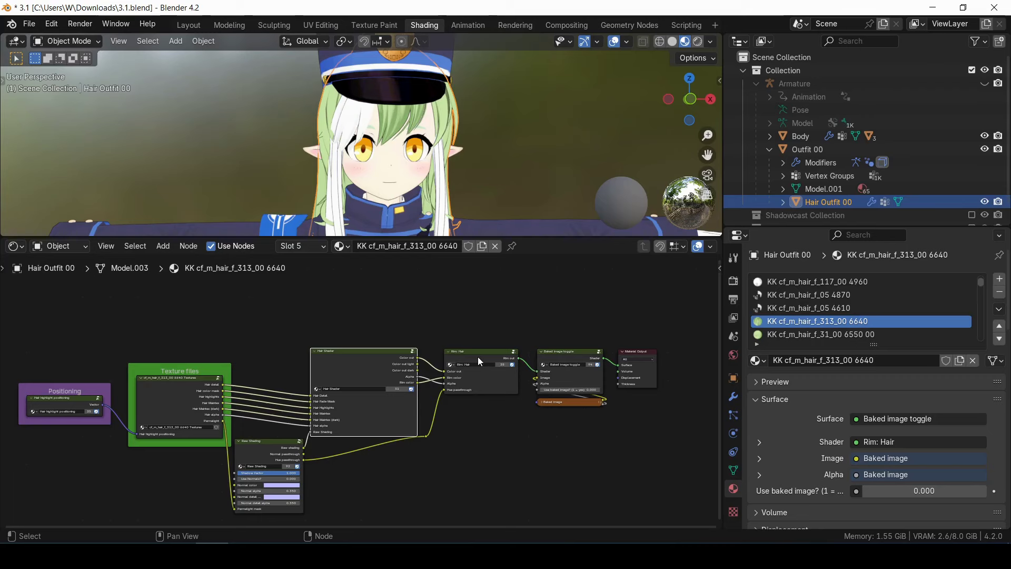
{"action": "scroll", "coordinate": [478, 356], "scroll_direction": "up", "scroll_amount": 2}
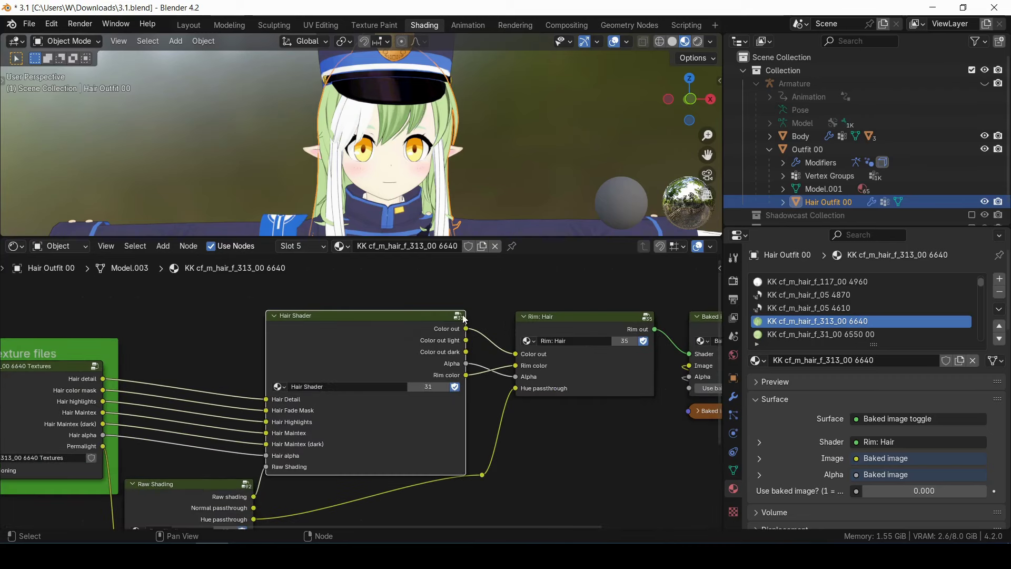
Enter the Hair Shader group and compare rendered and material preview shading
{"action": "key", "text": "Tab"}
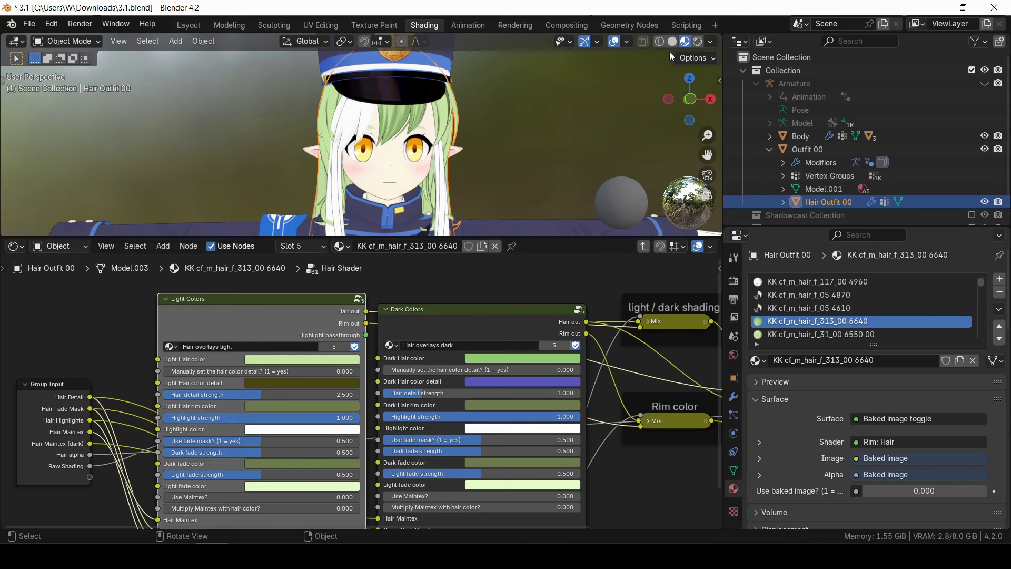
{"action": "left_click", "coordinate": [698, 42]}
{"action": "left_click", "coordinate": [686, 41]}
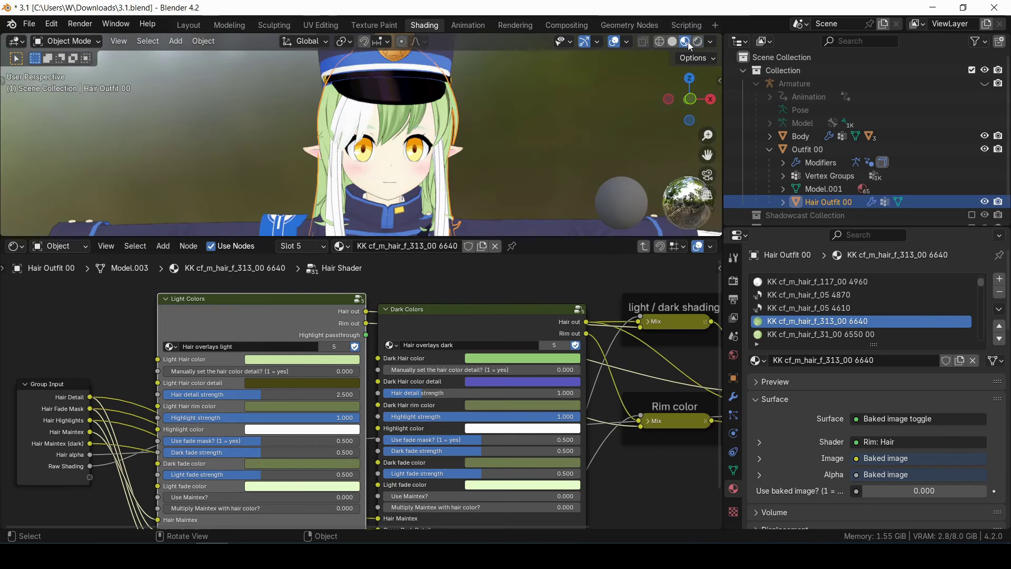
{"action": "left_click", "coordinate": [697, 42]}
{"action": "left_click", "coordinate": [686, 42]}
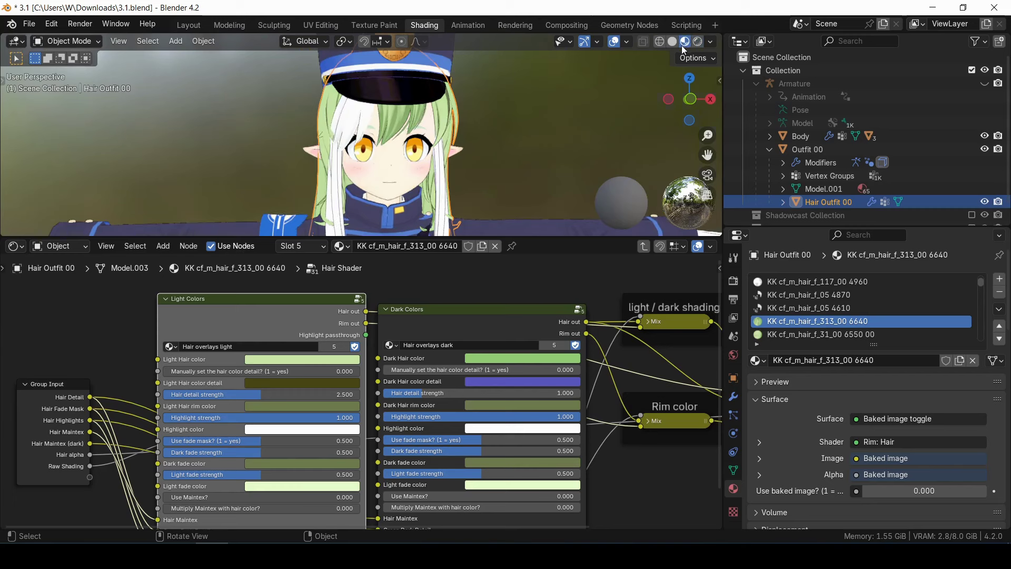
Set Light Hair color to pink-purple, lower hair detail strength, and make a stronger blue light fade
{"action": "left_click", "coordinate": [316, 359]}
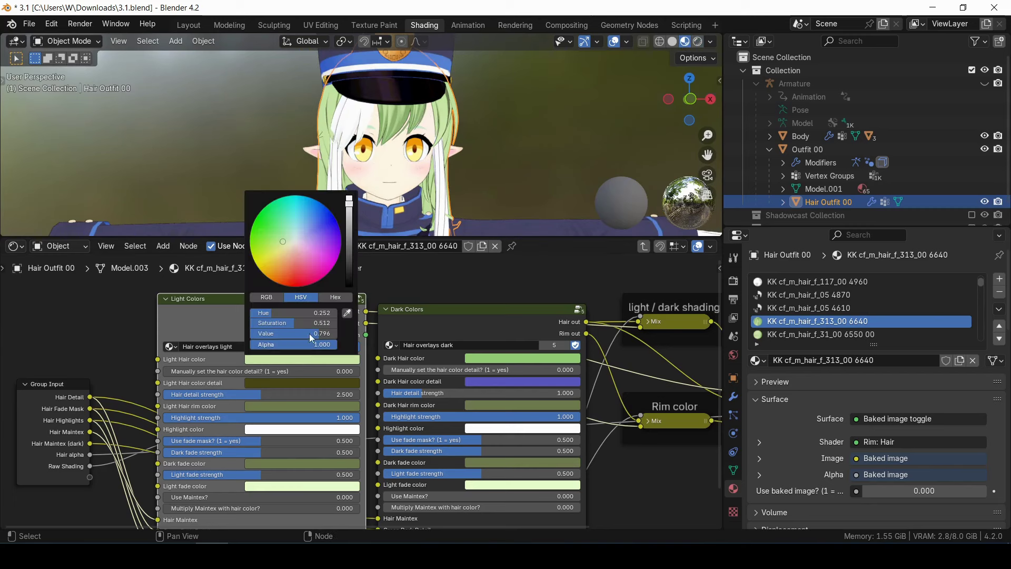
{"action": "left_click", "coordinate": [307, 246]}
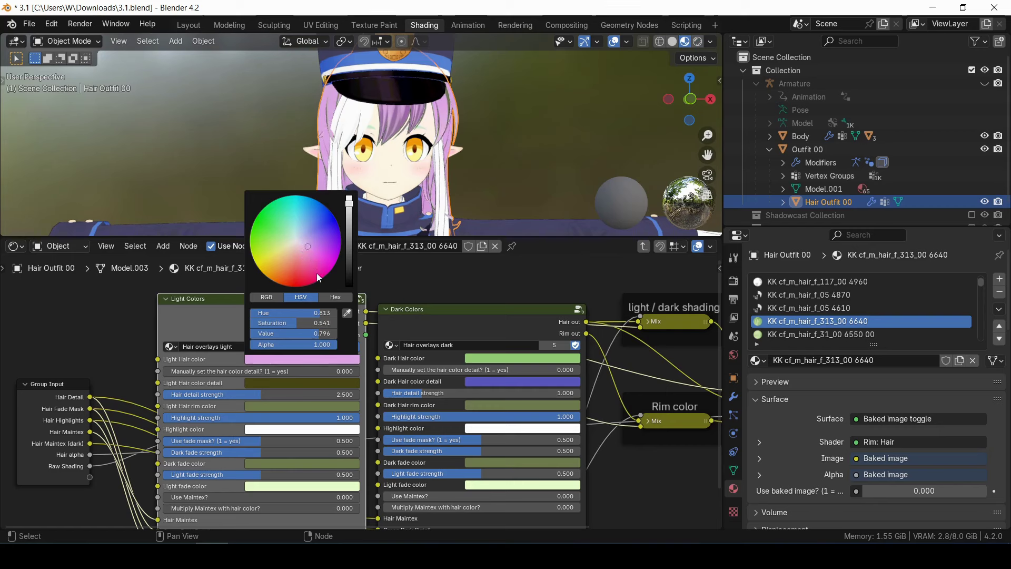
{"action": "mouse_move", "coordinate": [239, 396]}
{"action": "left_mouse_down"}
{"action": "mouse_move", "coordinate": [176, 394]}
{"action": "mouse_move", "coordinate": [151, 409]}
{"action": "left_mouse_up"}
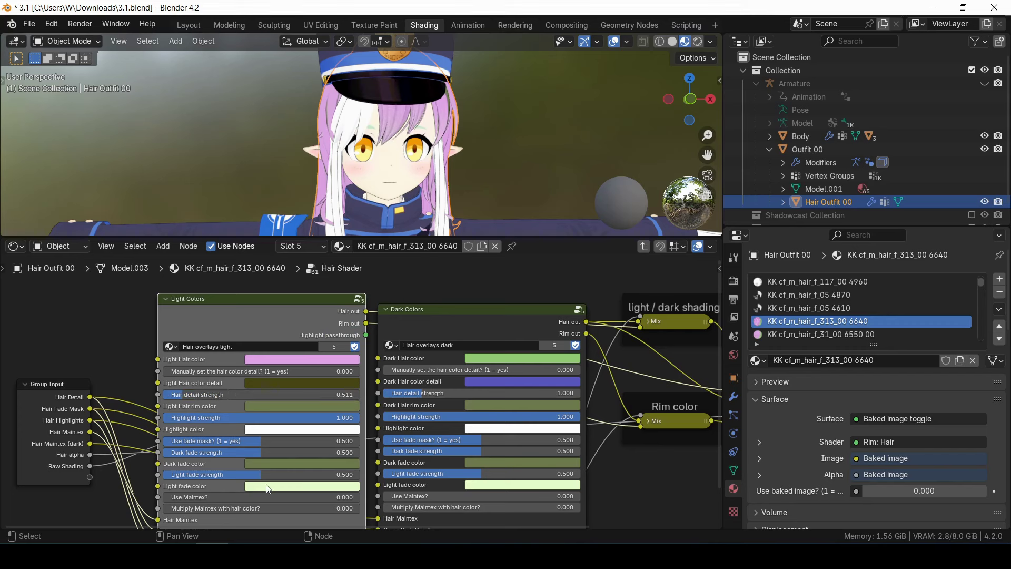
{"action": "left_click_drag", "start_coordinate": [260, 474], "coordinate": [404, 484]}
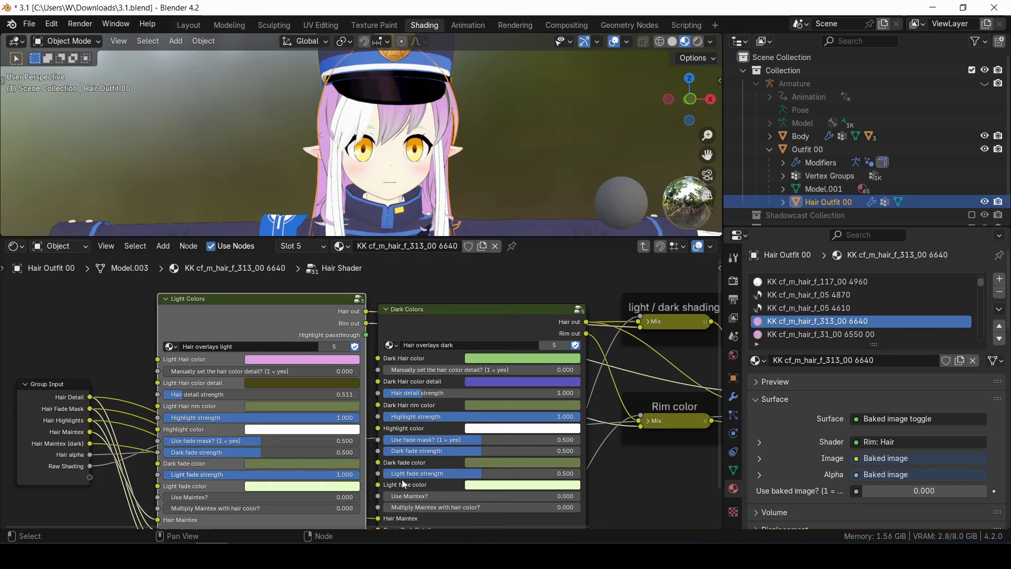
{"action": "left_click", "coordinate": [327, 486]}
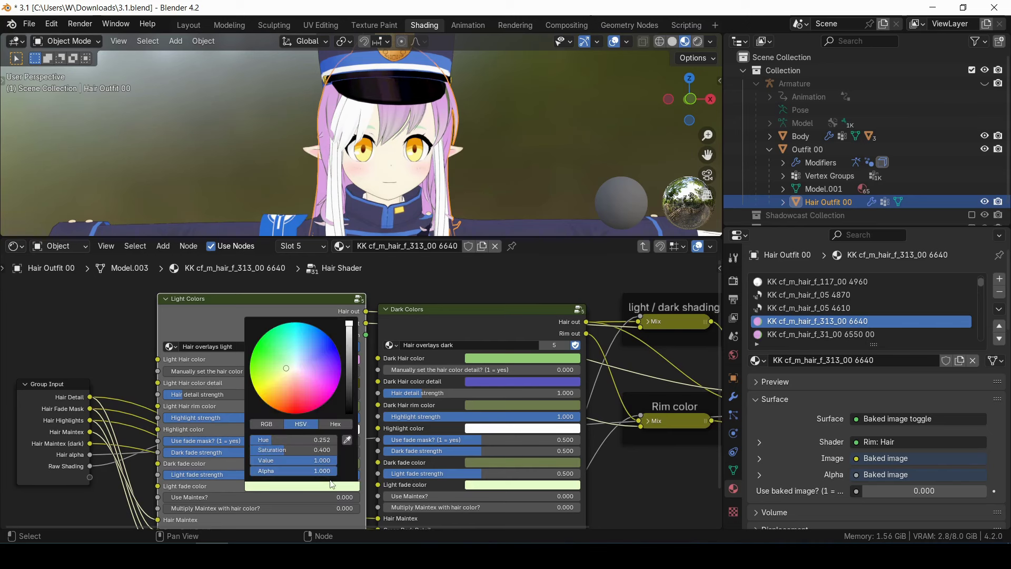
{"action": "left_click", "coordinate": [337, 348]}
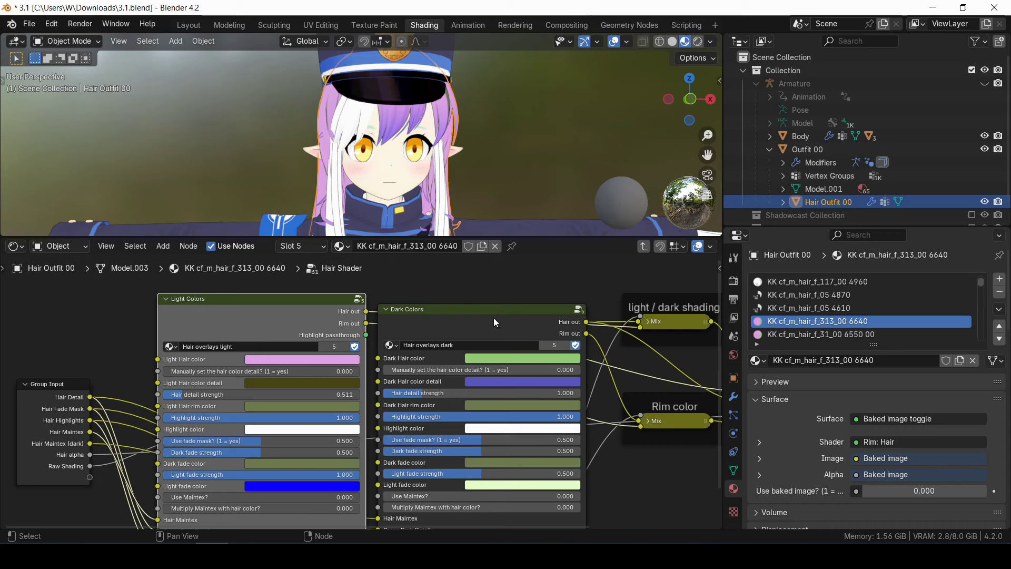
{"action": "left_click", "coordinate": [698, 41]}
Set Dark Hair color to cyan and return to material preview
{"action": "left_click", "coordinate": [510, 360]}
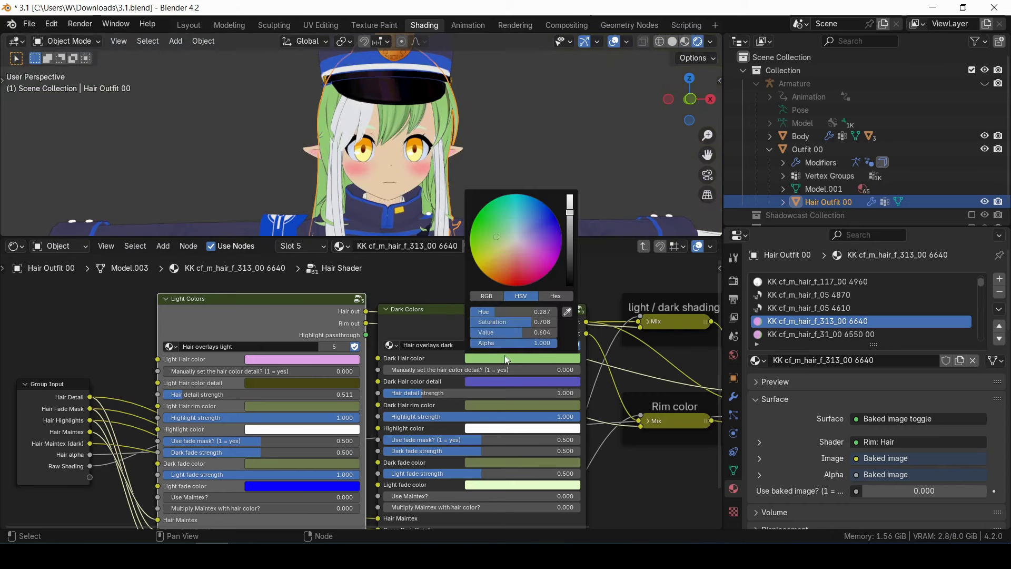
{"action": "left_click", "coordinate": [517, 217]}
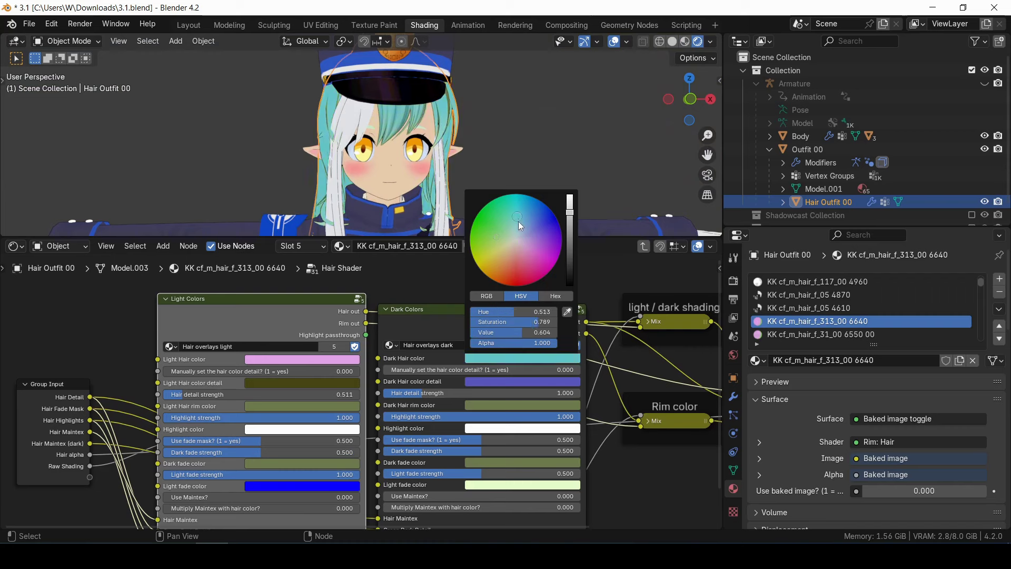
{"action": "left_click", "coordinate": [685, 42]}
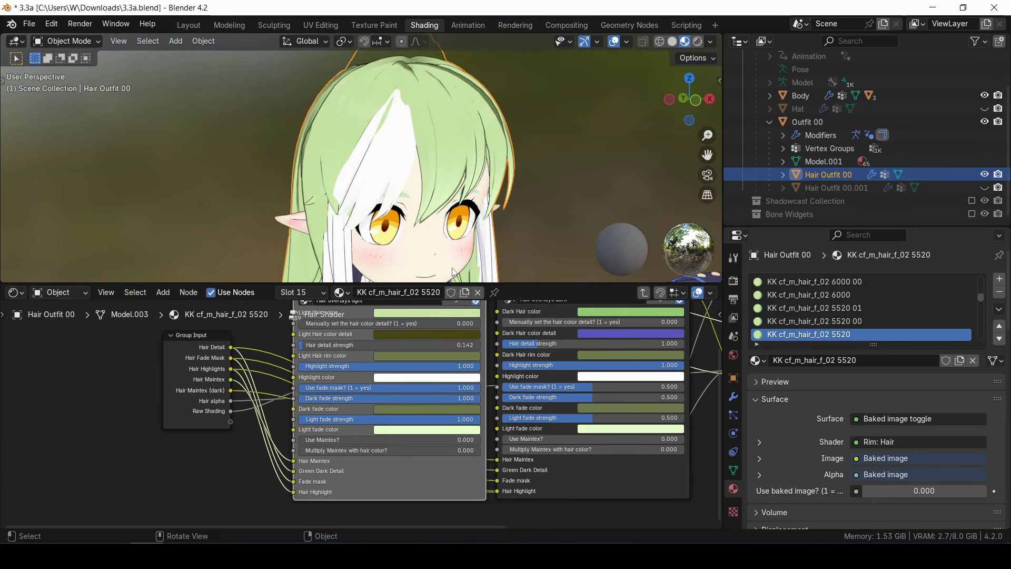
Set Use Maintex? to 0 on the f_02 5520 hair material
{"action": "left_click", "coordinate": [360, 441]}
{"action": "left_click_drag", "start_coordinate": [474, 445], "coordinate": [557, 439]}
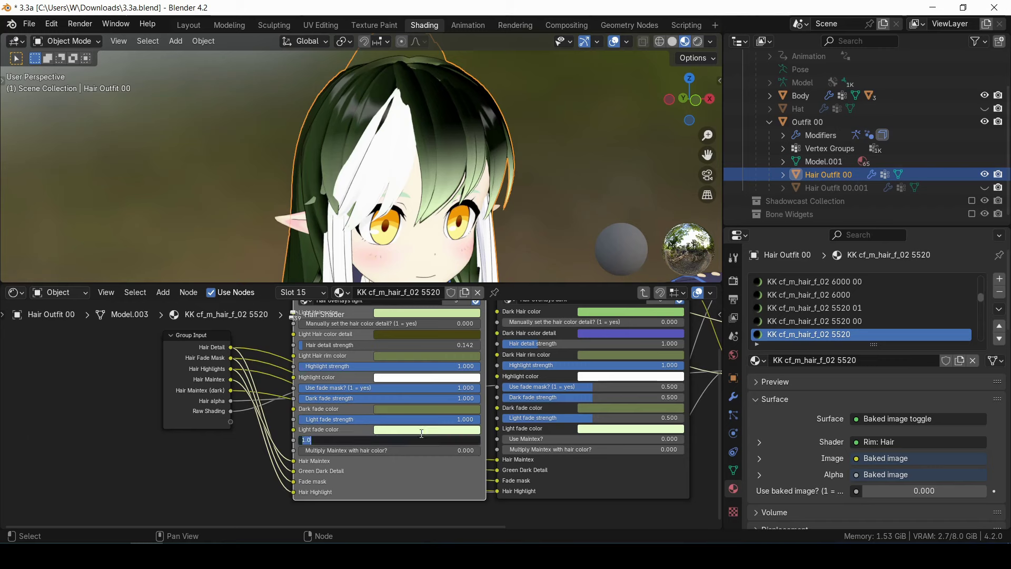
{"action": "type", "text": "0"}
{"action": "key", "text": "Return"}
Pick another hair material via an Edit Mode face and set its Multiply Maintex with hair color to 1
{"action": "left_click", "coordinate": [77, 43]}
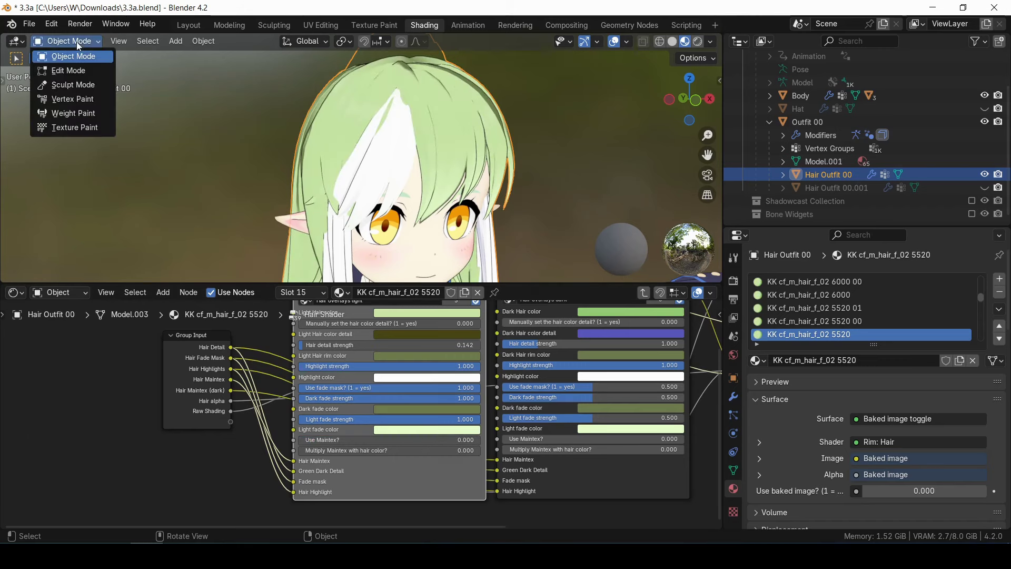
{"action": "left_click", "coordinate": [69, 70]}
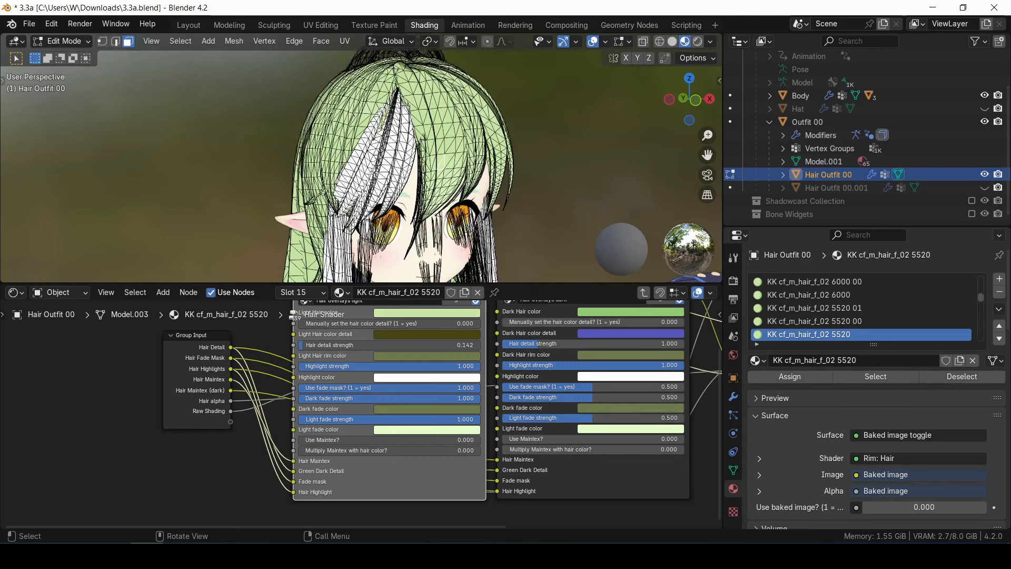
{"action": "left_click", "coordinate": [362, 173]}
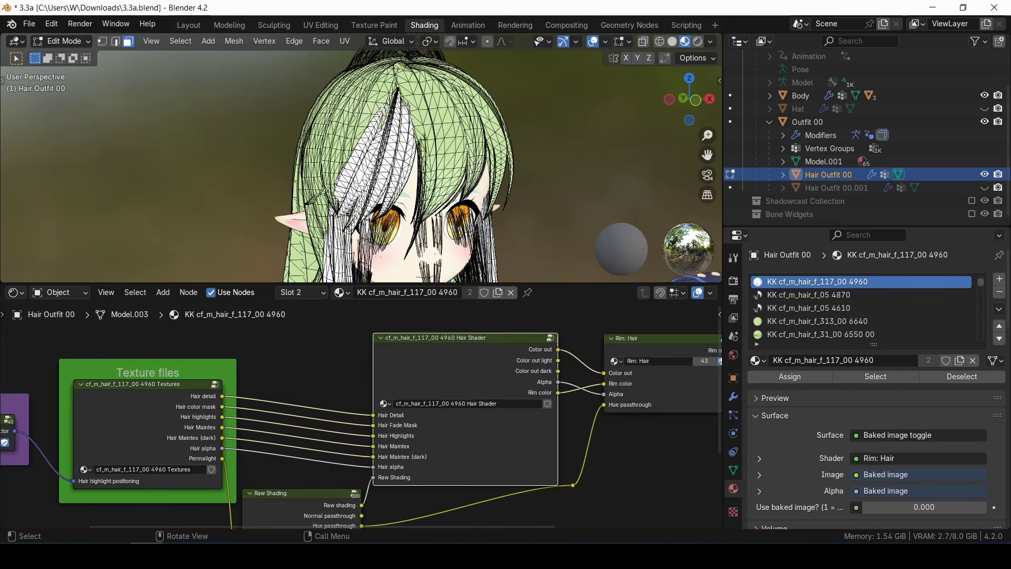
{"action": "left_click", "coordinate": [77, 41]}
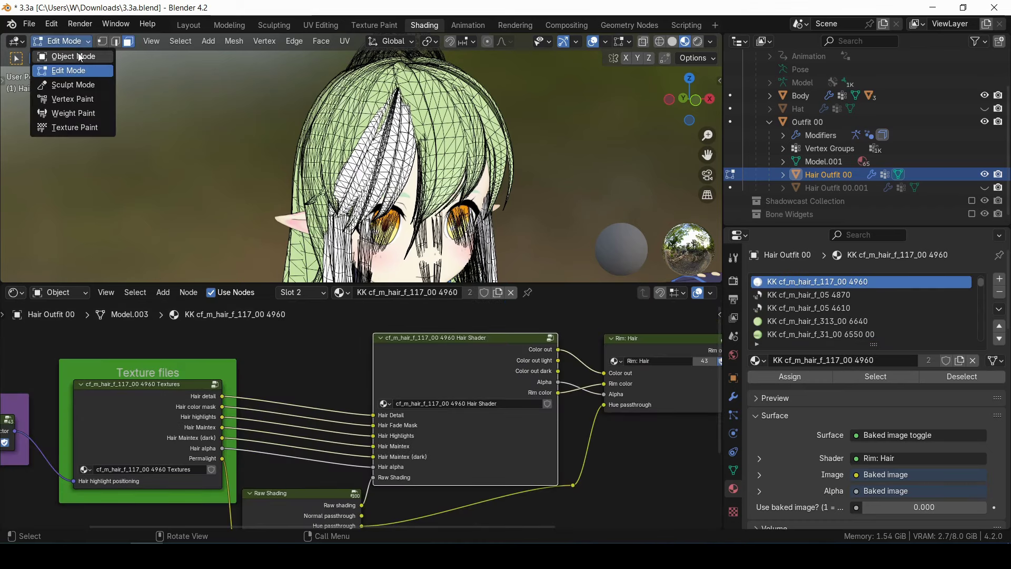
{"action": "left_click", "coordinate": [68, 57]}
{"action": "key", "text": "Tab"}
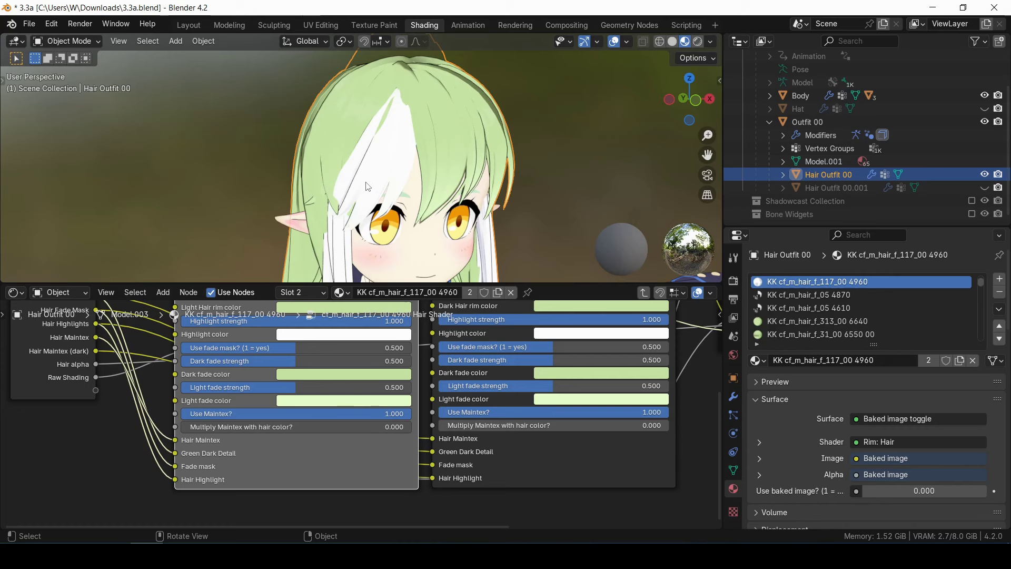
{"action": "left_click", "coordinate": [211, 429]}
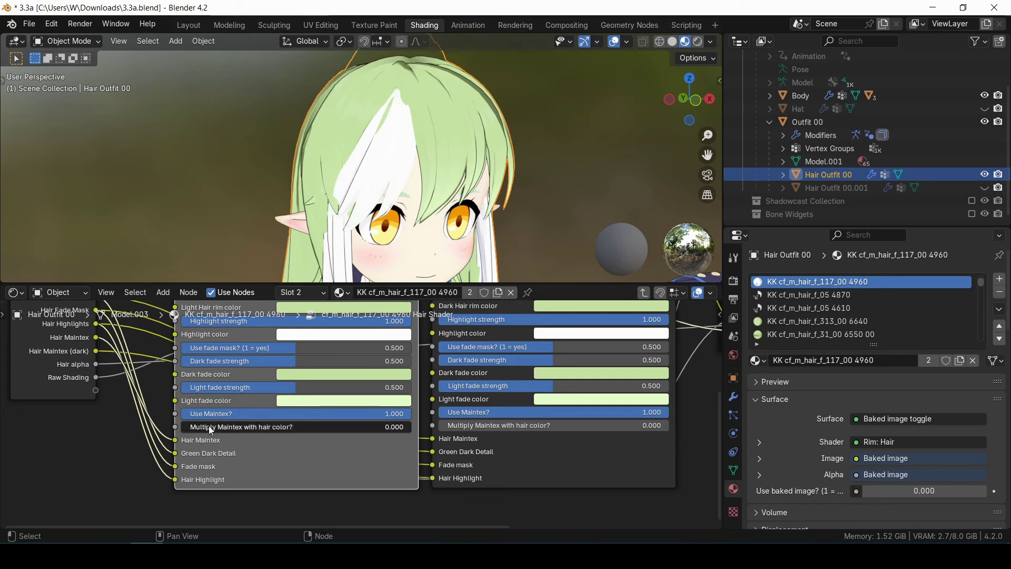
{"action": "mouse_move", "coordinate": [211, 430]}
{"action": "left_mouse_down"}
{"action": "mouse_move", "coordinate": [412, 427]}
{"action": "mouse_move", "coordinate": [444, 414]}
{"action": "left_mouse_up"}
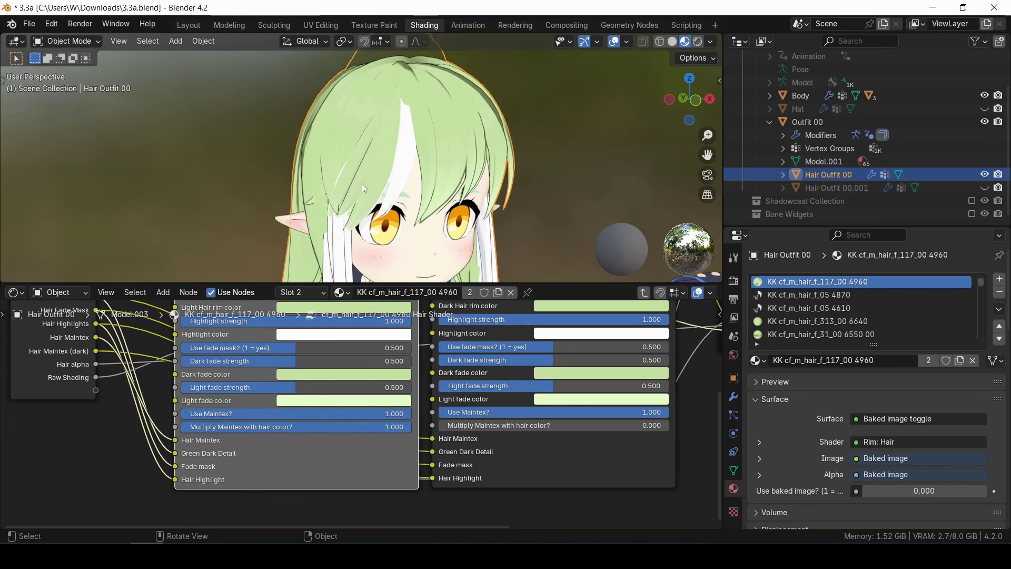
Set Multiply Maintex with hair color to 1 on f_119 5100, then tune it down to about 0.088
{"action": "key", "text": "Tab"}
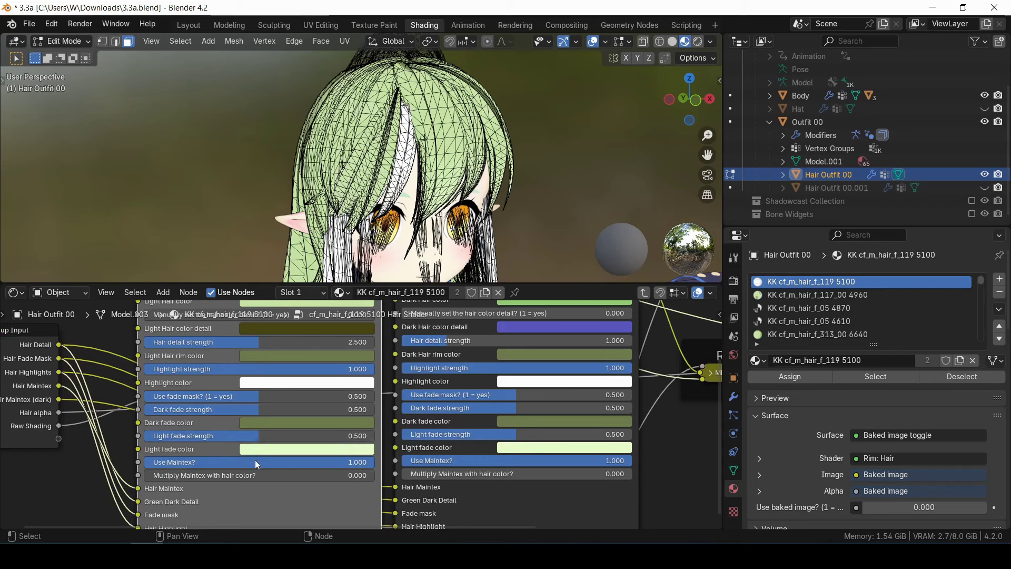
{"action": "left_click_drag", "start_coordinate": [210, 477], "coordinate": [443, 476]}
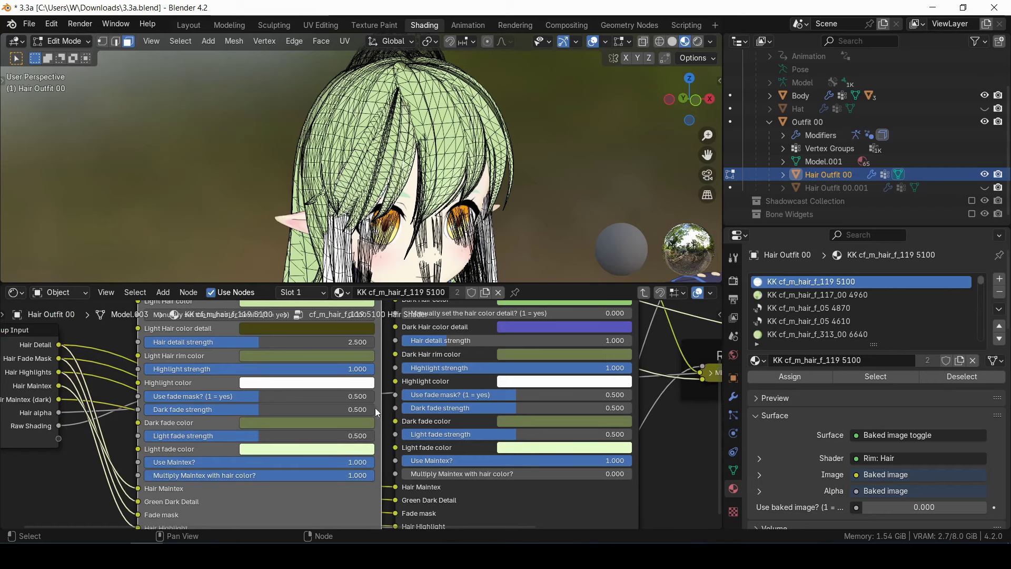
{"action": "key", "text": "Tab"}
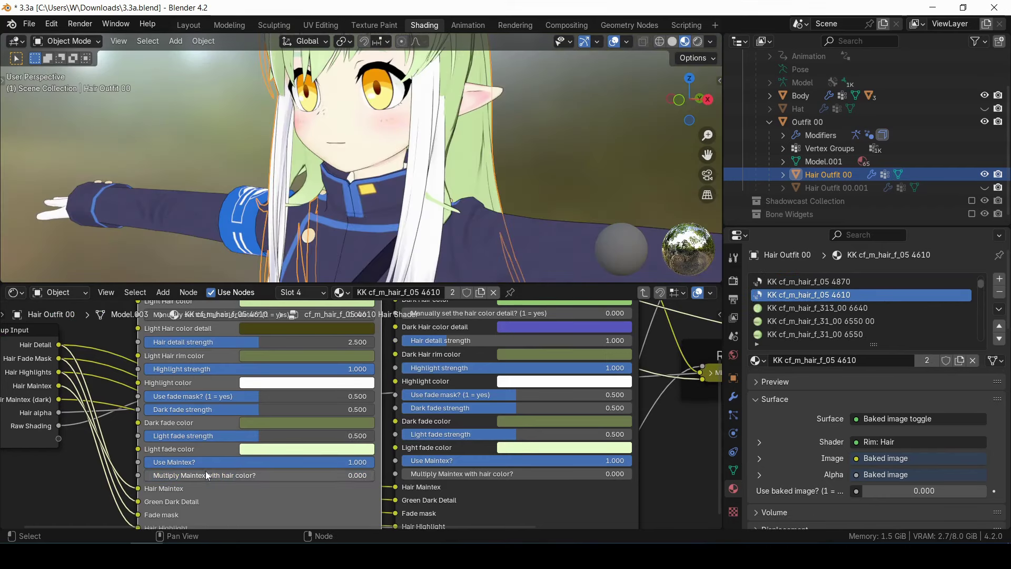
{"action": "left_click_drag", "start_coordinate": [369, 476], "coordinate": [311, 476]}
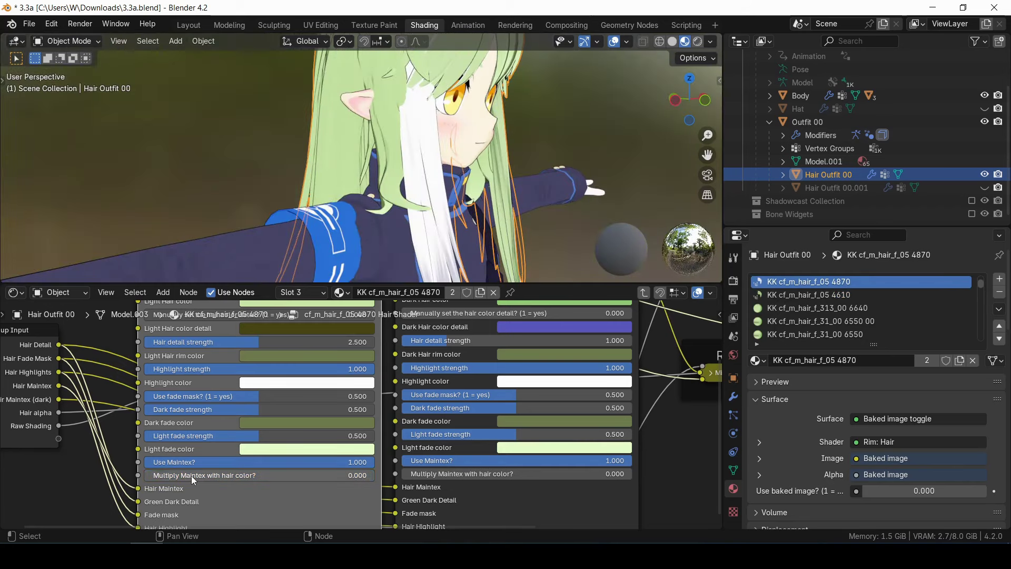
{"action": "left_click_drag", "start_coordinate": [194, 476], "coordinate": [374, 476]}
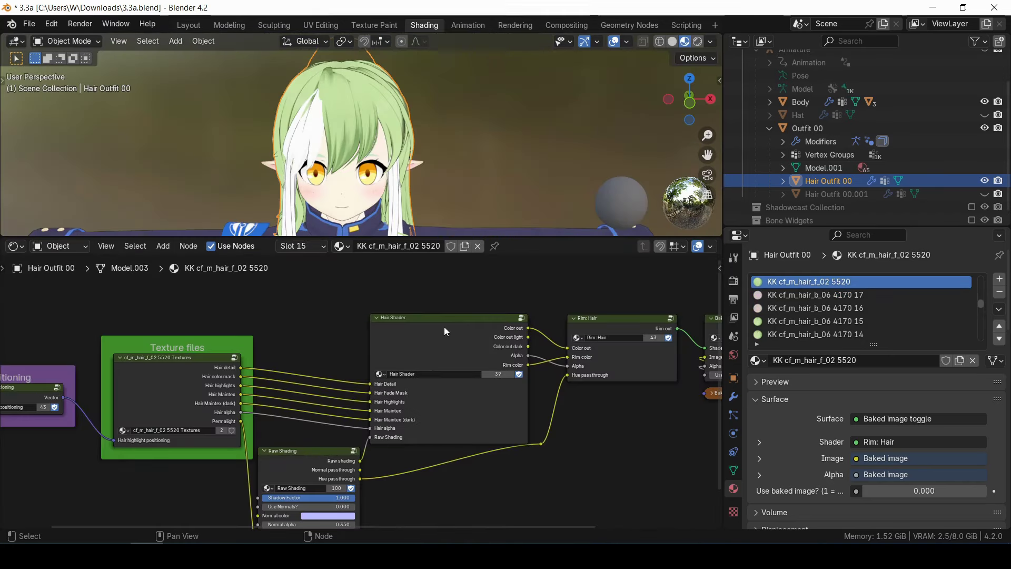
Inspect the cf_m_hair_f_02 5520 Textures group and compare it with the exported texture folder
{"action": "middle_click_drag", "start_coordinate": [350, 344], "coordinate": [540, 334]}
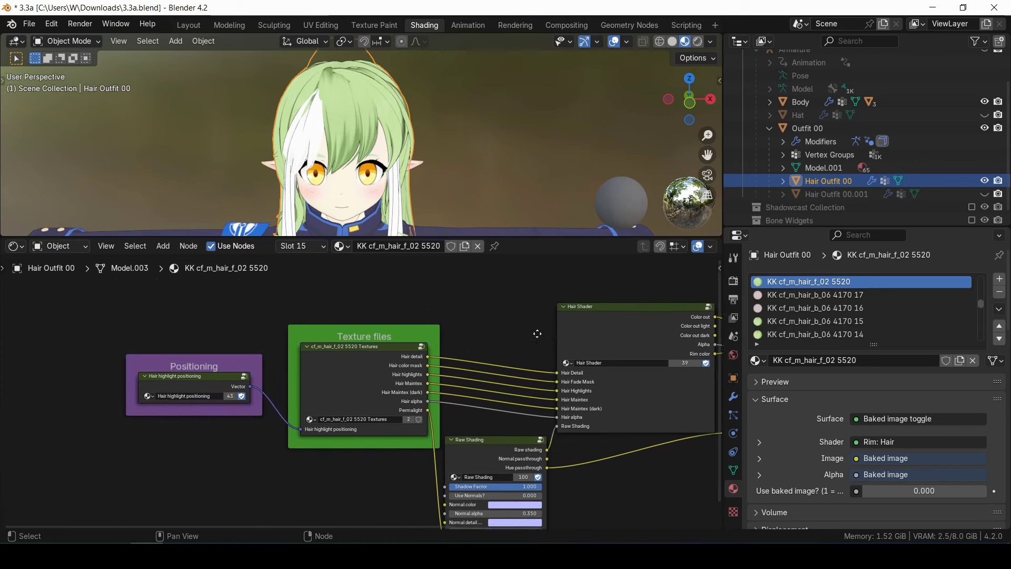
{"action": "scroll", "coordinate": [388, 353], "scroll_direction": "up", "scroll_amount": 2}
{"action": "left_click", "coordinate": [461, 319]}
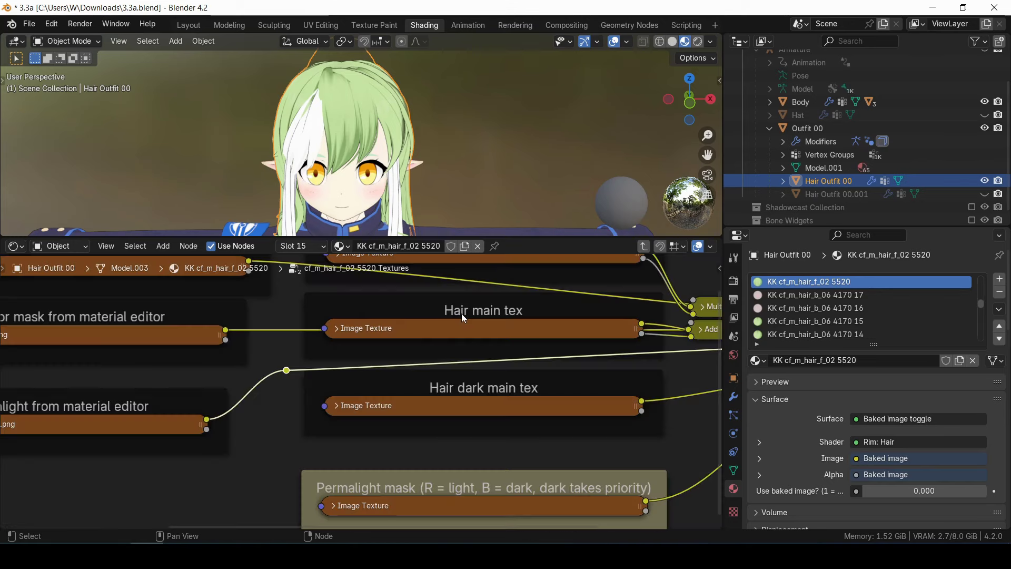
{"action": "key", "text": "Home"}
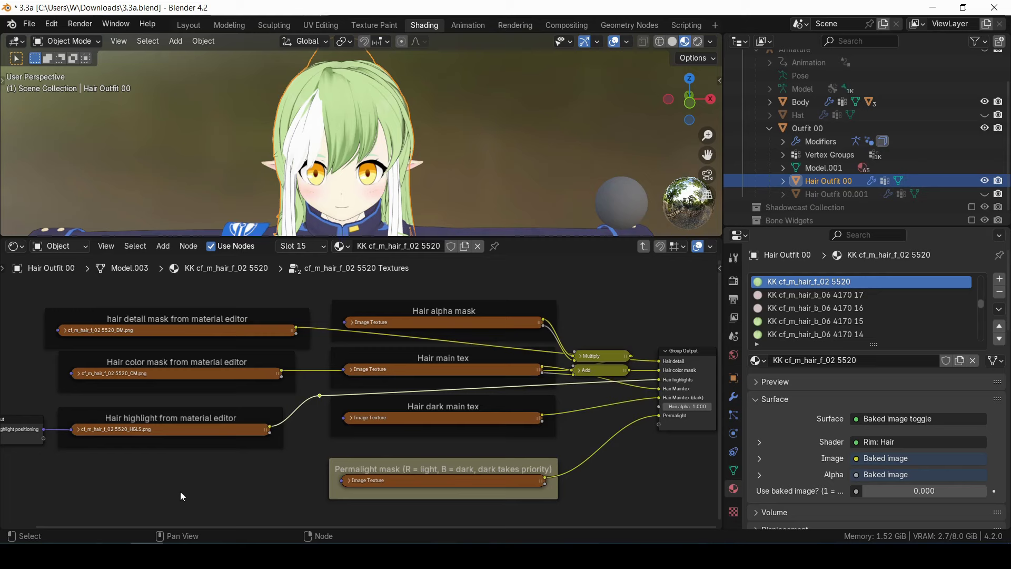
{"action": "key", "text": "alt+Tab"}
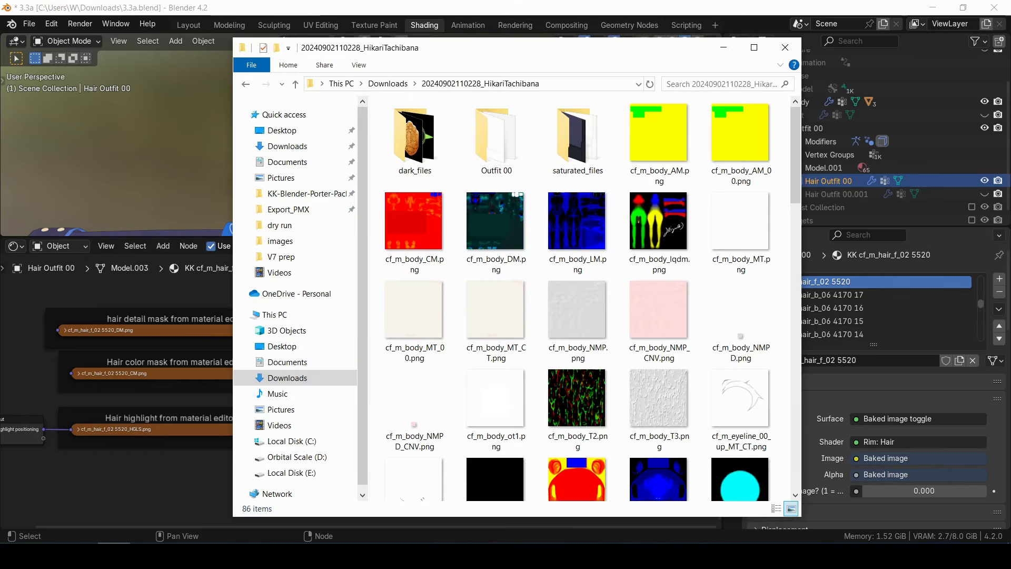
{"action": "key", "text": "alt+Tab"}
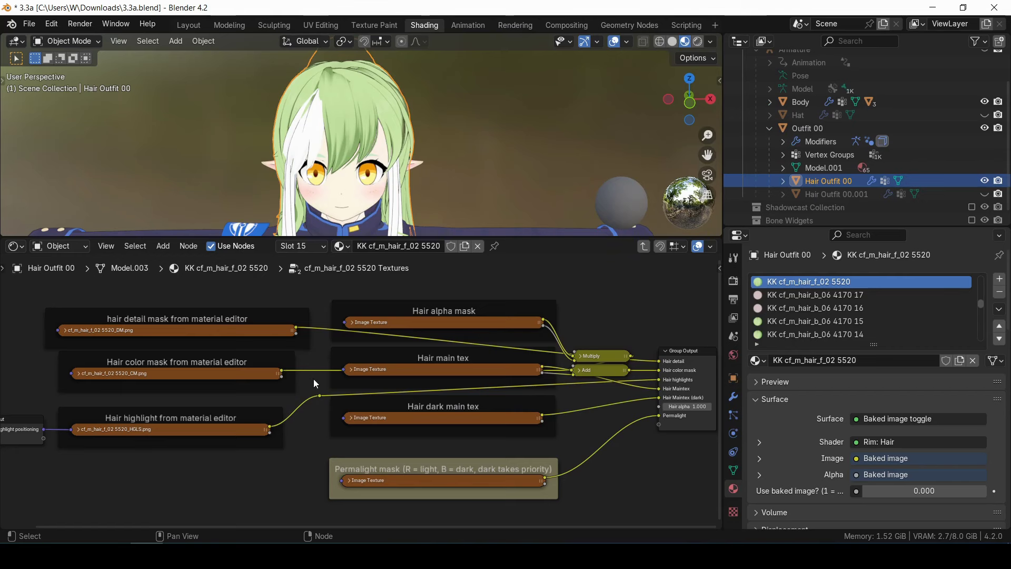
{"action": "left_click", "coordinate": [644, 246]}
Link the Hair detail mask to the Material Output surface to preview it on the hair
{"action": "middle_click_drag", "start_coordinate": [515, 353], "coordinate": [216, 358]}
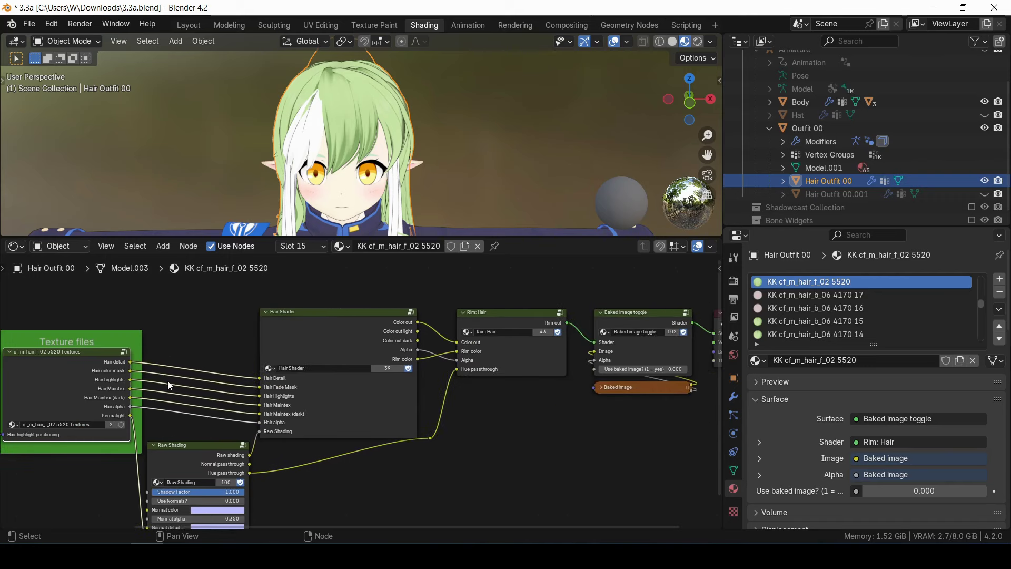
{"action": "scroll", "coordinate": [169, 386], "scroll_direction": "down", "scroll_amount": 2}
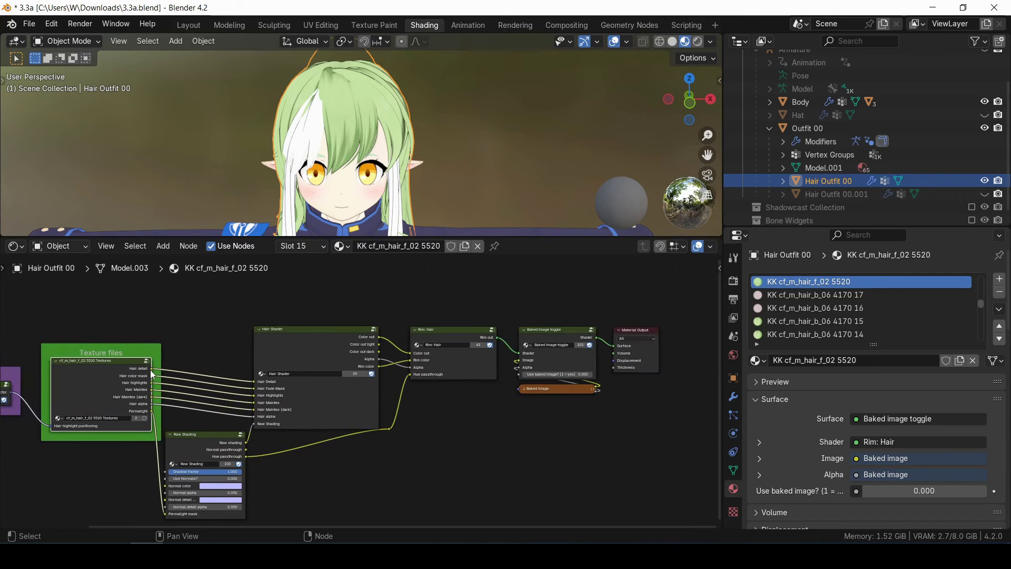
{"action": "left_click_drag", "start_coordinate": [151, 368], "coordinate": [613, 346]}
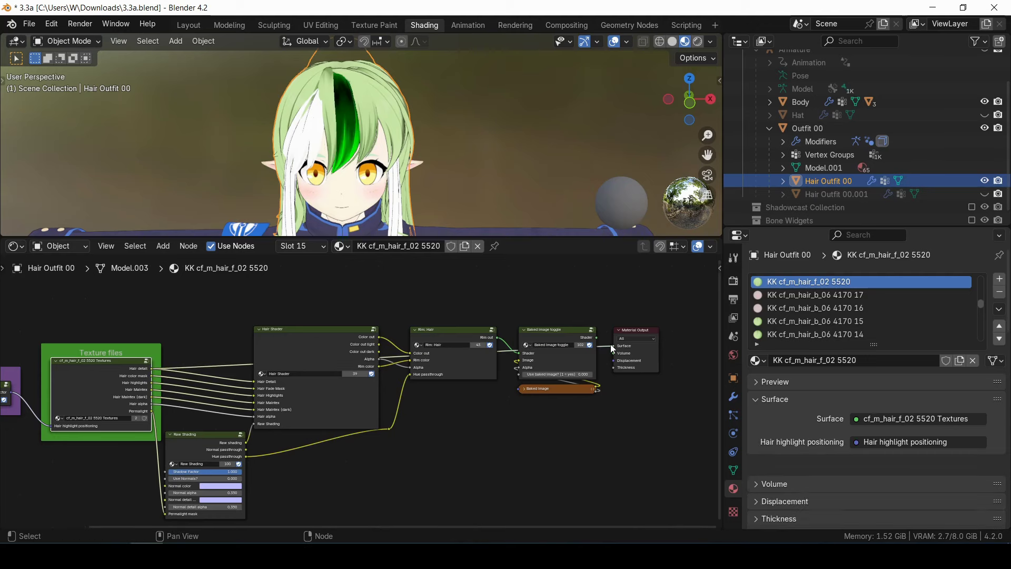
{"action": "scroll", "coordinate": [365, 156], "scroll_direction": "up", "scroll_amount": 4}
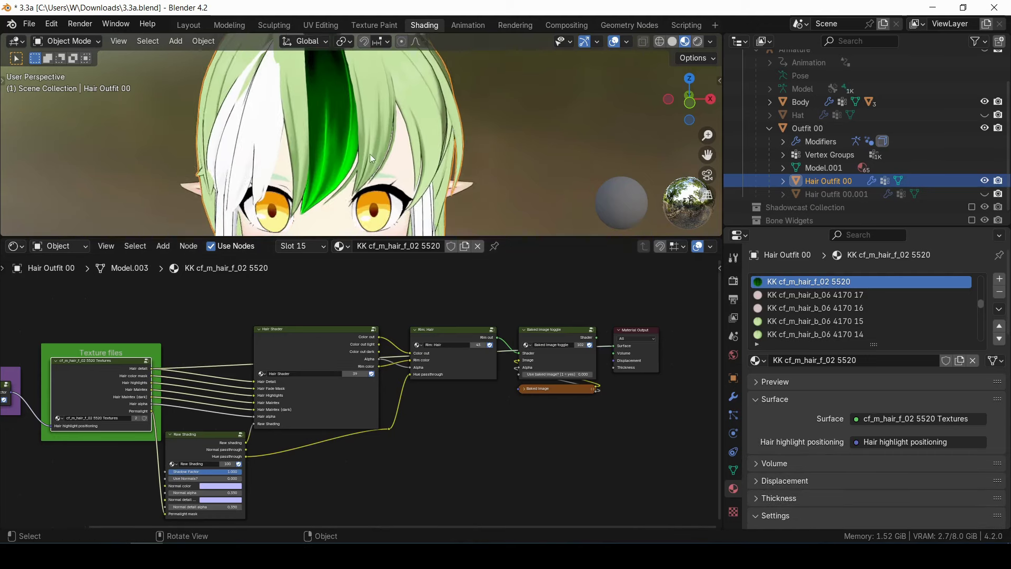
Lower Hair detail strength in the Hair Shader group from 2.500 to about 0.689
{"action": "left_click", "coordinate": [374, 333]}
{"action": "left_click", "coordinate": [375, 331]}
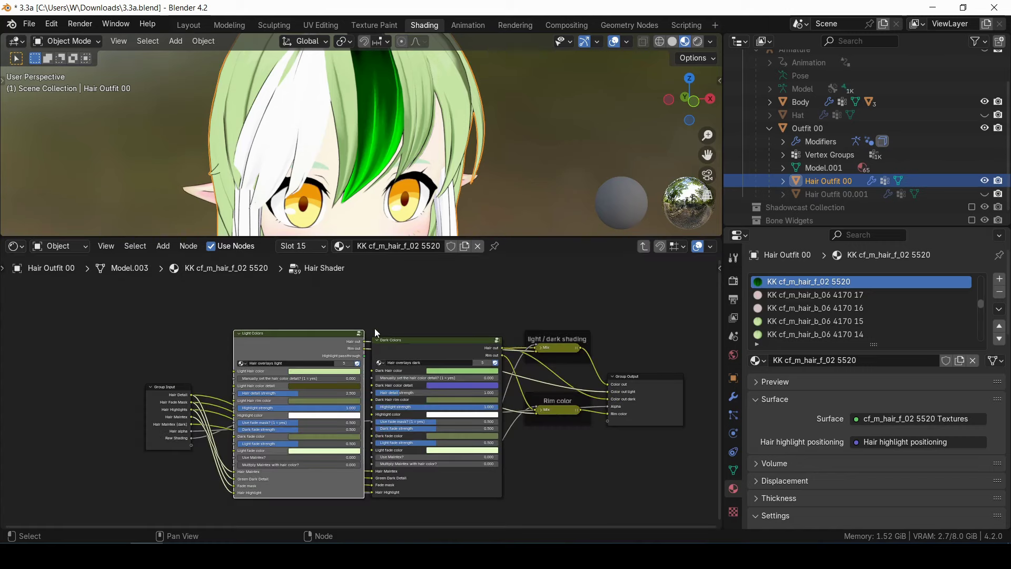
{"action": "scroll", "coordinate": [441, 354], "scroll_direction": "up", "scroll_amount": 5}
{"action": "middle_click_drag", "start_coordinate": [441, 350], "coordinate": [372, 363]}
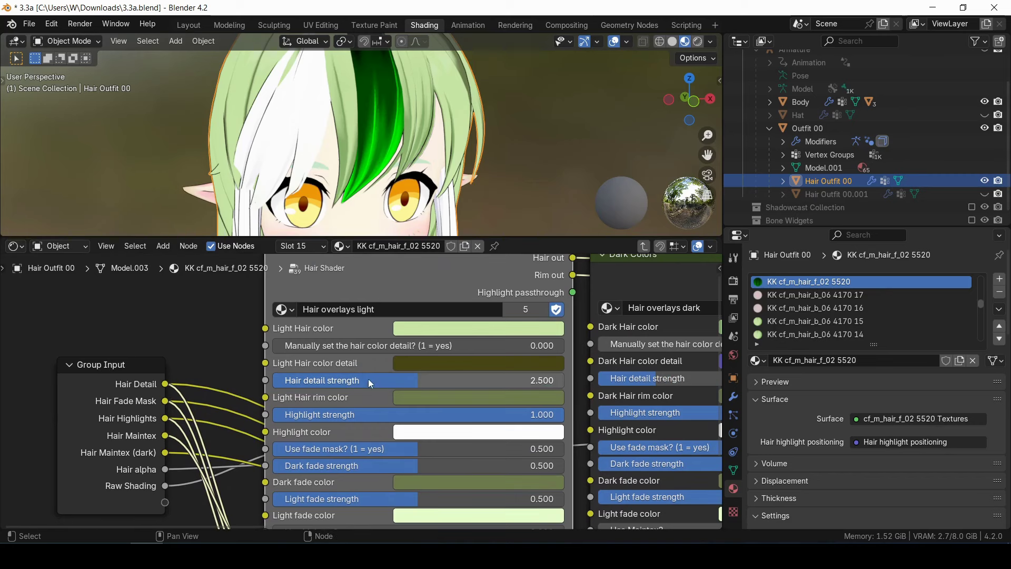
{"action": "left_click_drag", "start_coordinate": [418, 380], "coordinate": [272, 380]}
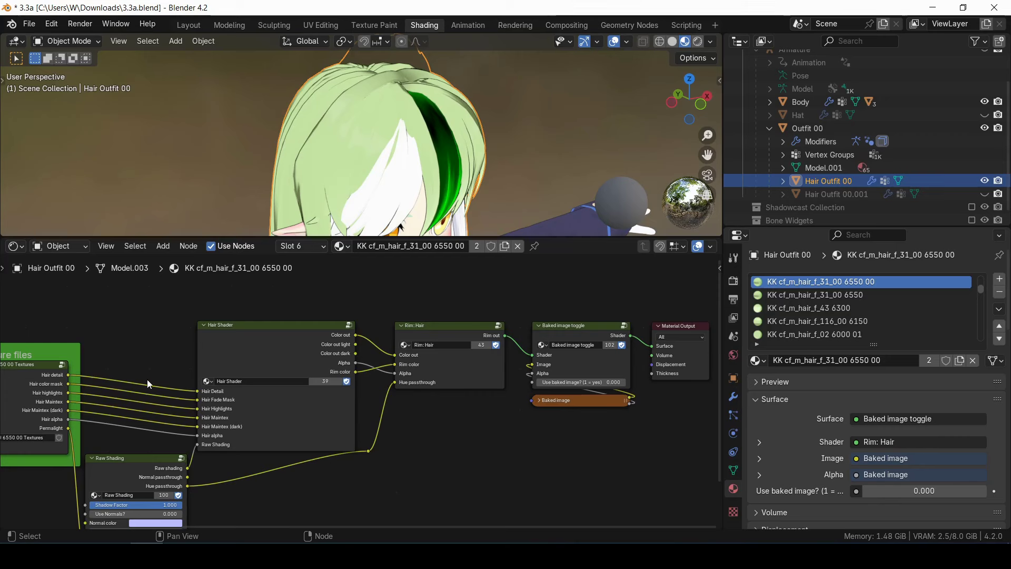
Preview the Hair color mask on the hair and enter the Hair Shader group
{"action": "left_click_drag", "start_coordinate": [69, 384], "coordinate": [658, 348]}
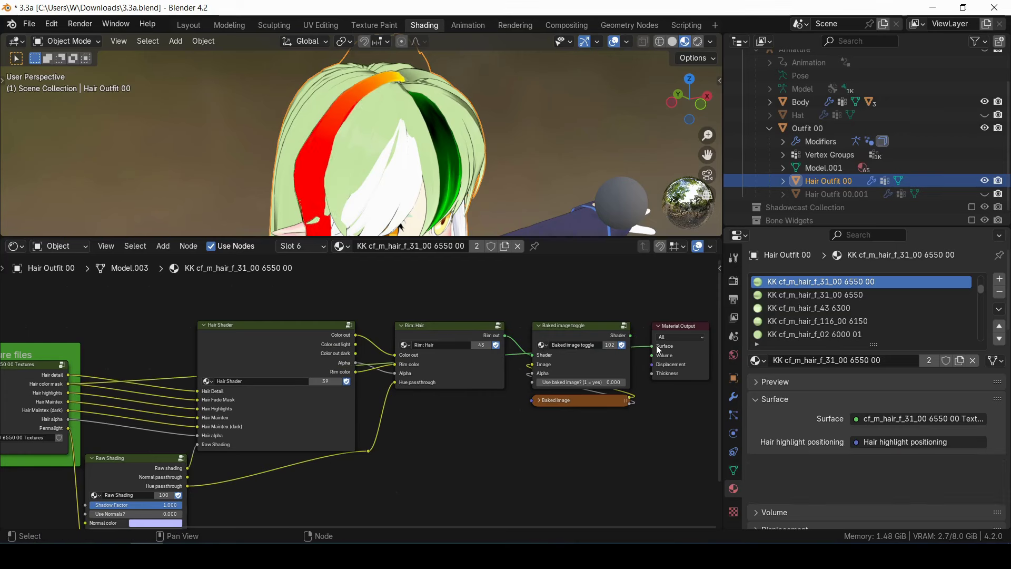
{"action": "left_click", "coordinate": [348, 325]}
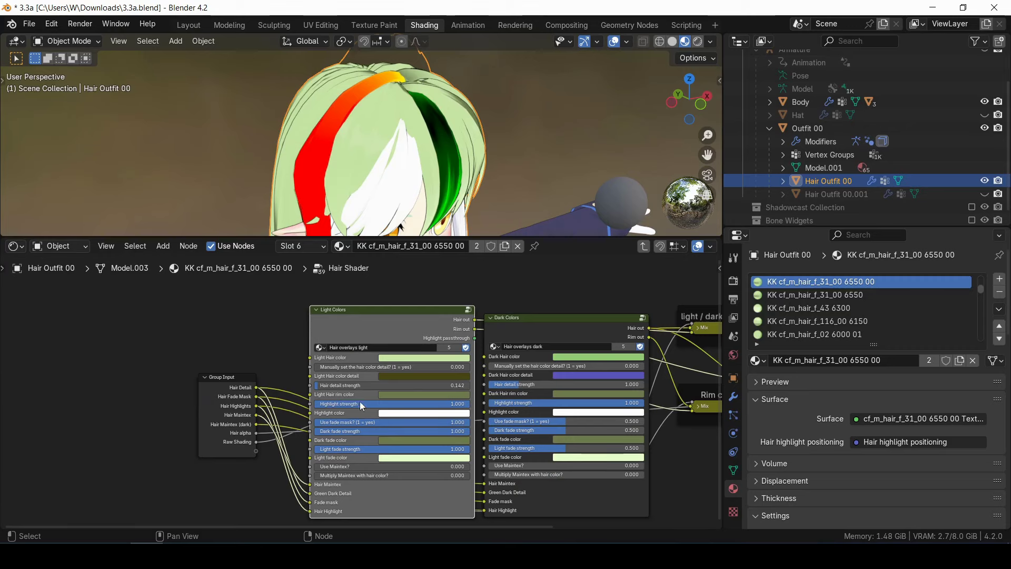
{"action": "scroll", "coordinate": [359, 402], "scroll_direction": "up", "scroll_amount": 2}
{"action": "middle_click_drag", "start_coordinate": [416, 140], "coordinate": [390, 158]}
{"action": "scroll", "coordinate": [375, 173], "scroll_direction": "up", "scroll_amount": 3}
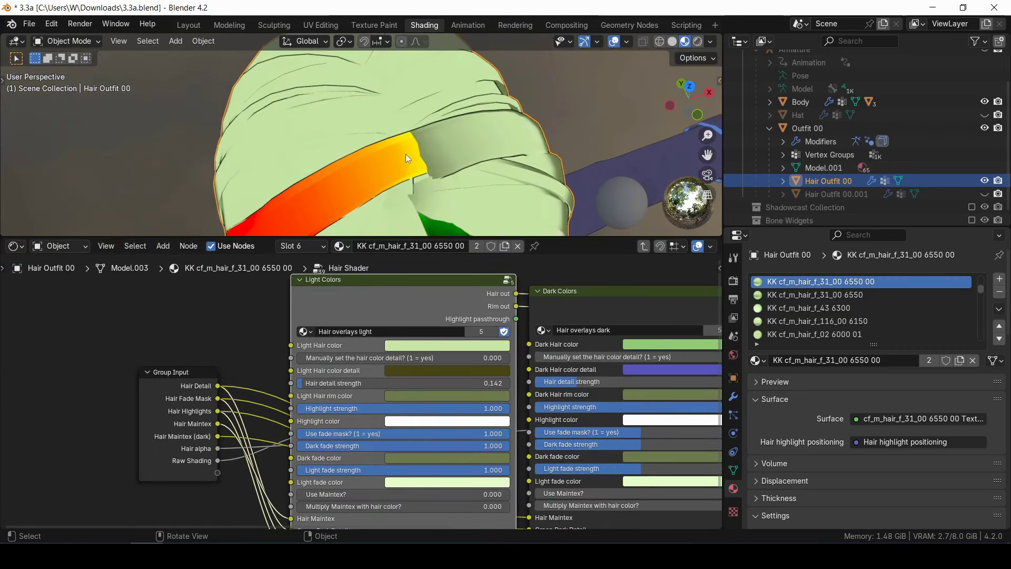
Set the hair's Dark fade color to blue and Light fade color to red
{"action": "left_click", "coordinate": [415, 459]}
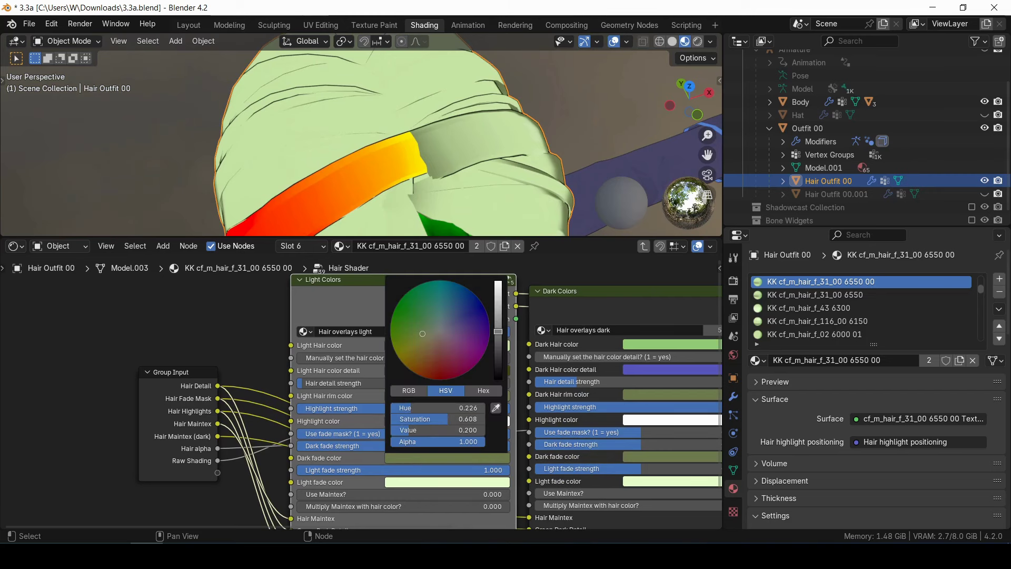
{"action": "left_click_drag", "start_coordinate": [498, 332], "coordinate": [498, 281]}
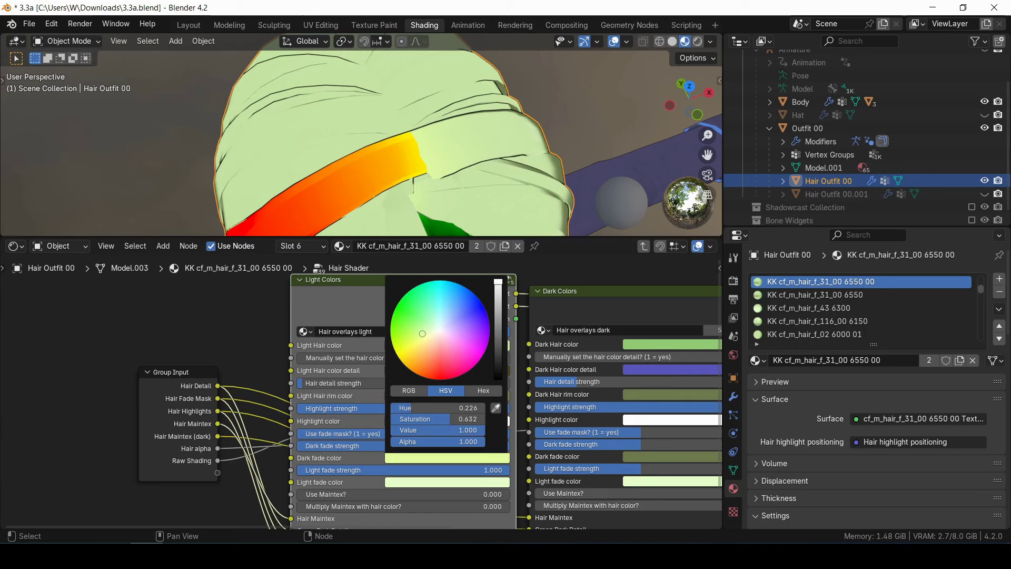
{"action": "left_click", "coordinate": [484, 308]}
{"action": "middle_click_drag", "start_coordinate": [492, 157], "coordinate": [454, 119]}
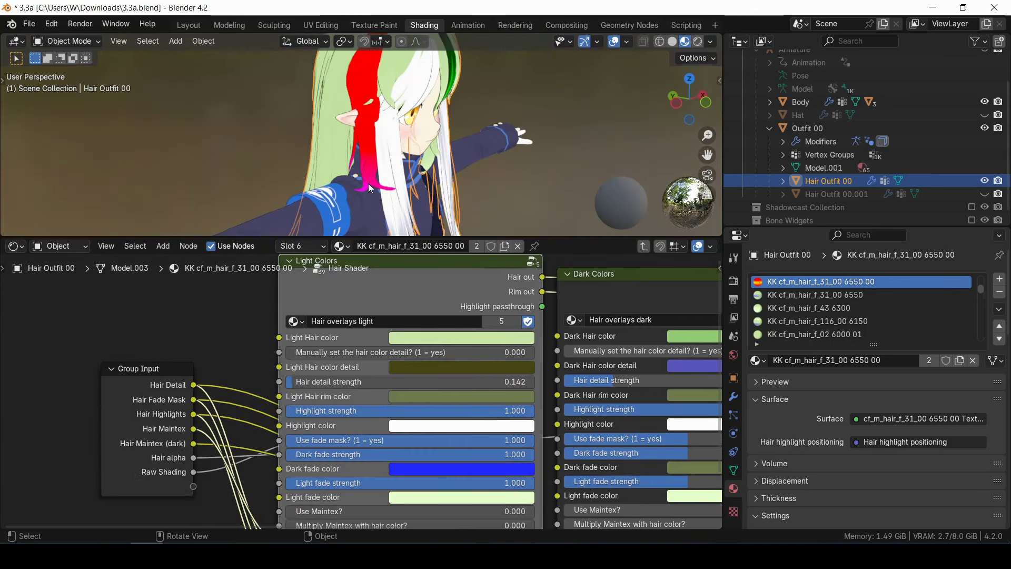
{"action": "mouse_move", "coordinate": [452, 491]}
{"action": "middle_click_drag", "start_coordinate": [520, 208], "coordinate": [274, 205]}
{"action": "left_click", "coordinate": [442, 498]}
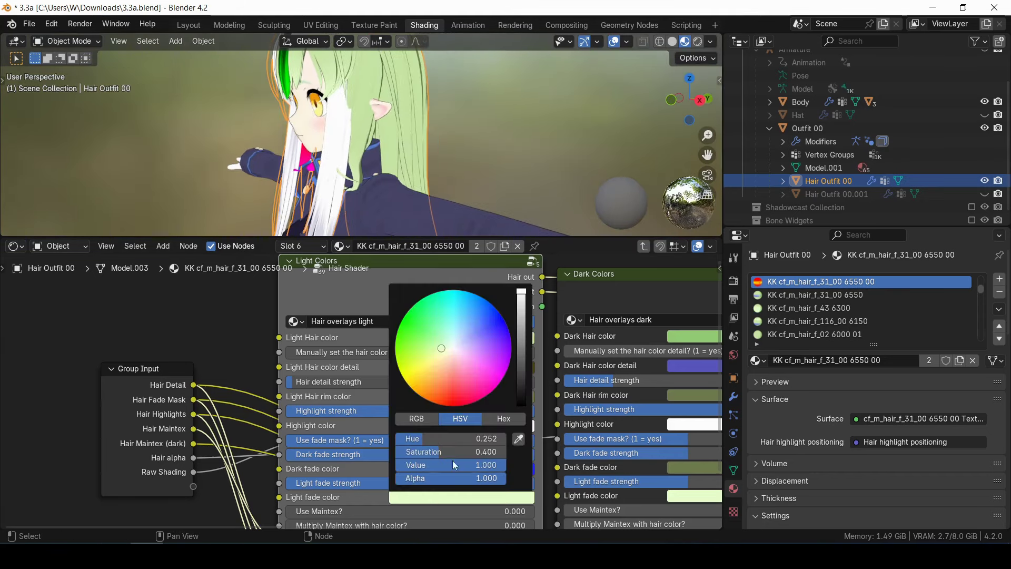
{"action": "left_click_drag", "start_coordinate": [442, 349], "coordinate": [447, 405]}
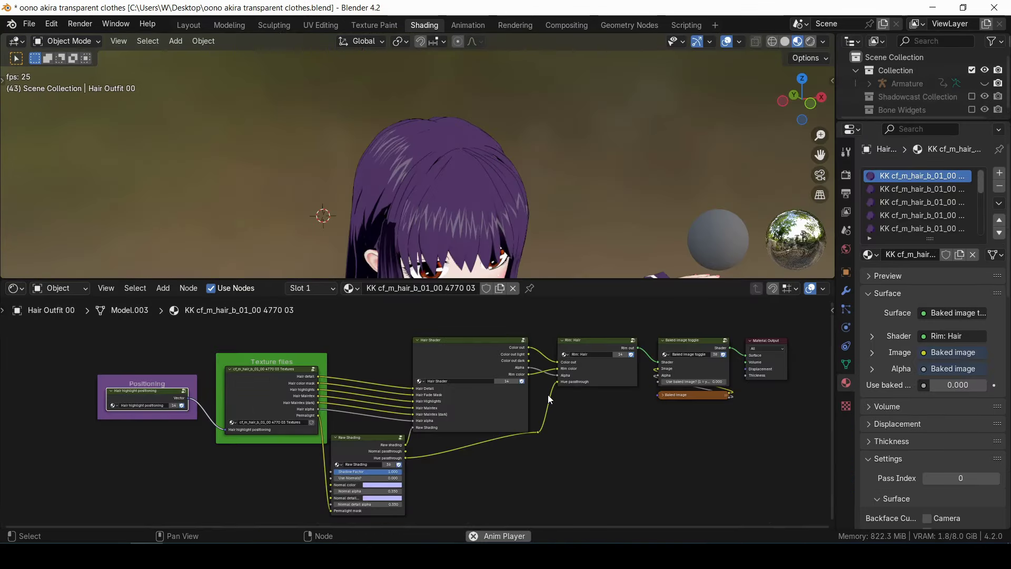
Open the Hair highlight positioning node group
{"action": "middle_click_drag", "start_coordinate": [312, 389], "coordinate": [542, 386]}
{"action": "scroll", "coordinate": [542, 386], "scroll_direction": "up", "scroll_amount": 4}
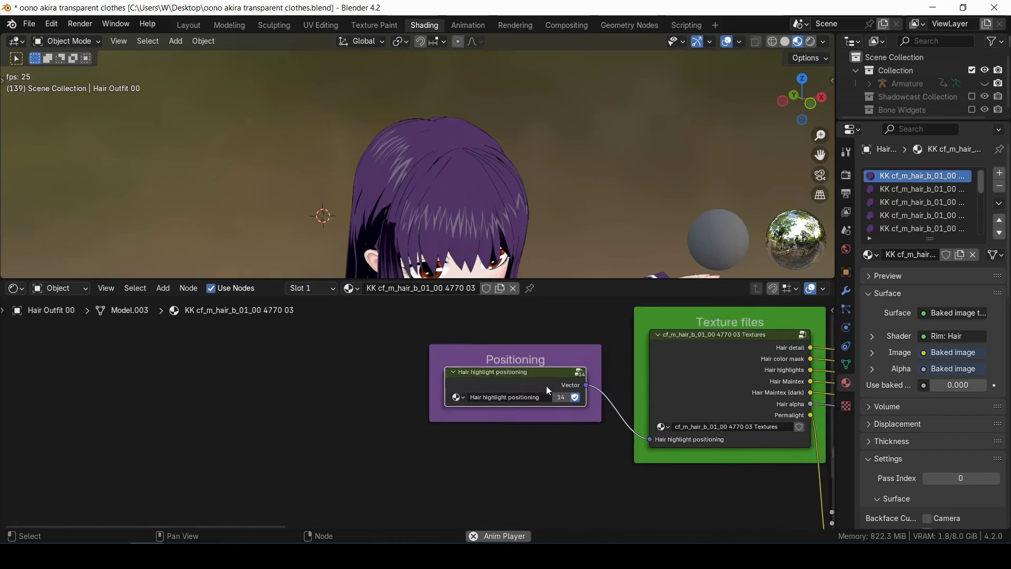
{"action": "scroll", "coordinate": [530, 394], "scroll_direction": "up", "scroll_amount": 1}
{"action": "middle_click_drag", "start_coordinate": [530, 394], "coordinate": [486, 409]}
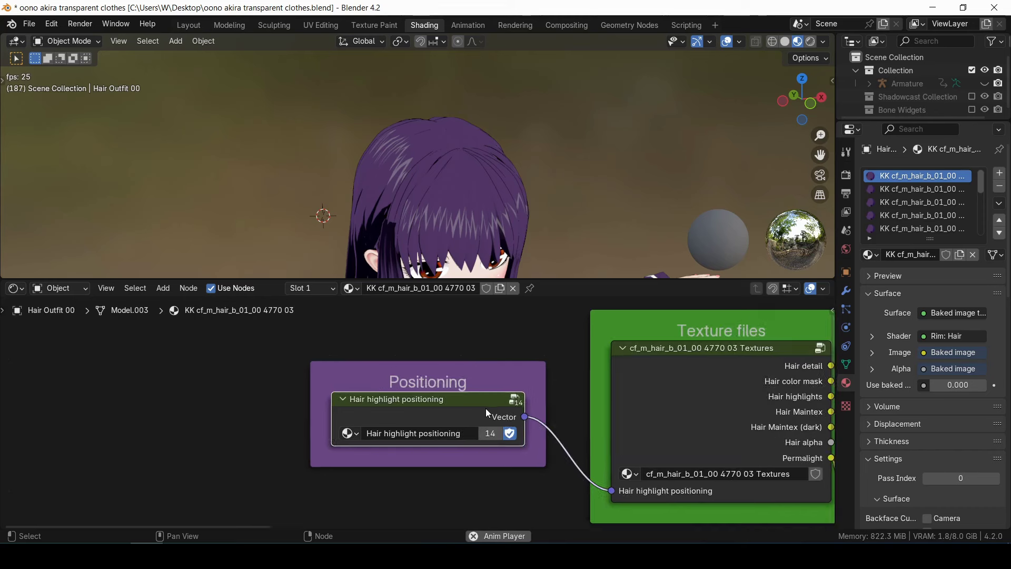
{"action": "left_click", "coordinate": [515, 399]}
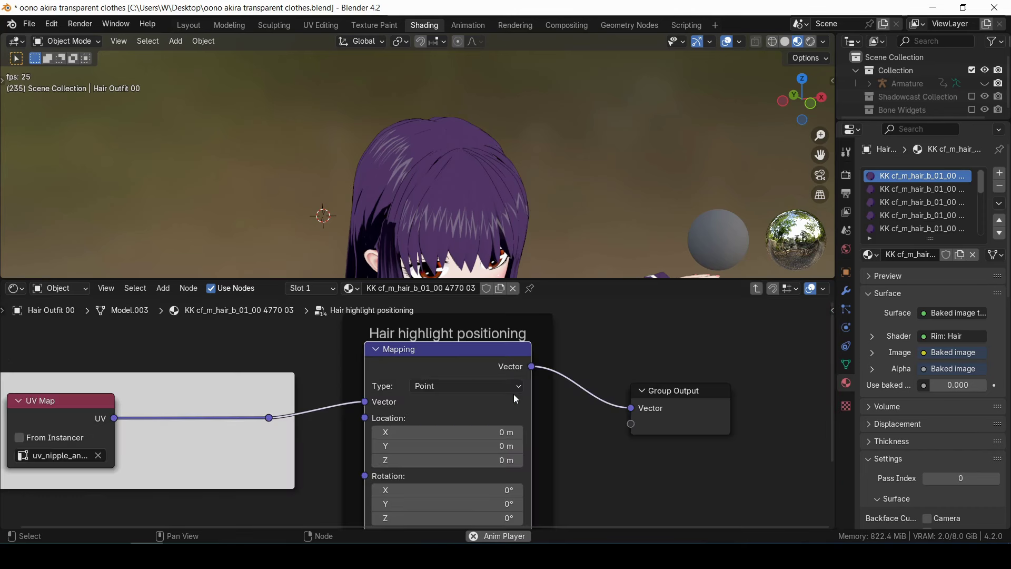
Try raising Mapping Location Y, cancel back to 0 m, then switch to the 3.5a window
{"action": "scroll", "coordinate": [510, 395], "scroll_direction": "down", "scroll_amount": 1}
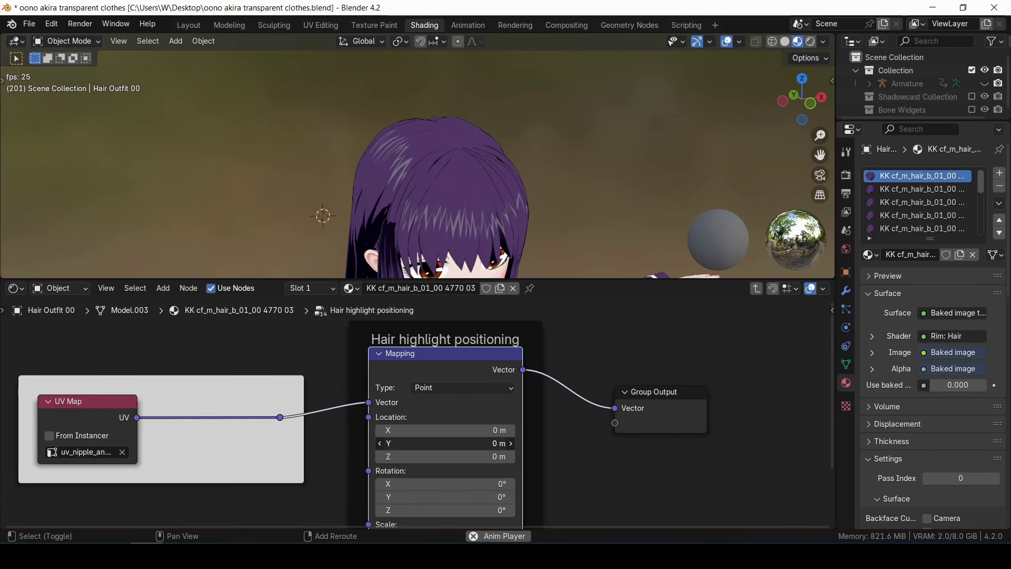
{"action": "left_click_drag", "start_coordinate": [445, 443], "coordinate": [503, 443]}
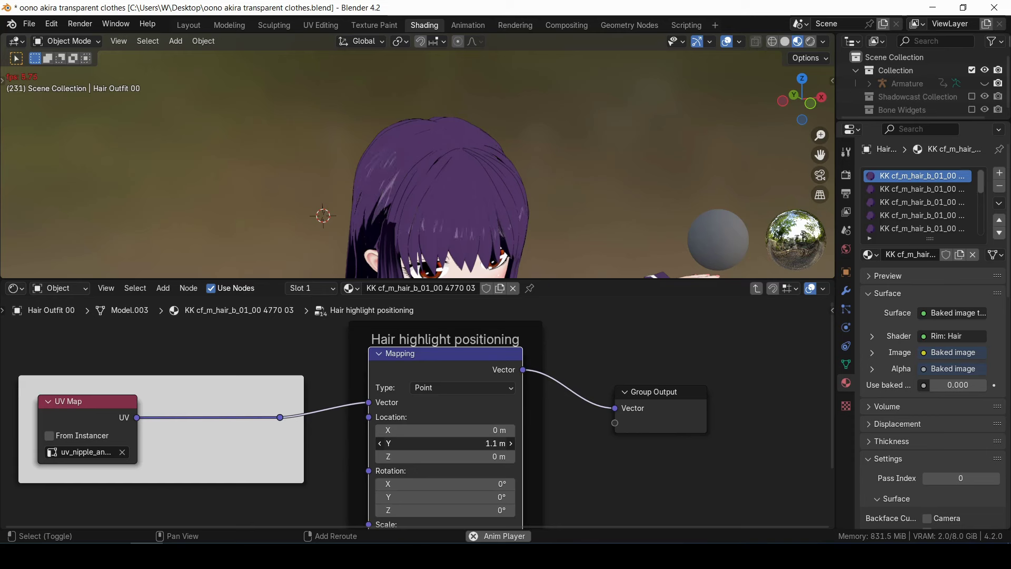
{"action": "key", "text": "Escape"}
{"action": "scroll", "coordinate": [466, 405], "scroll_direction": "down", "scroll_amount": 1}
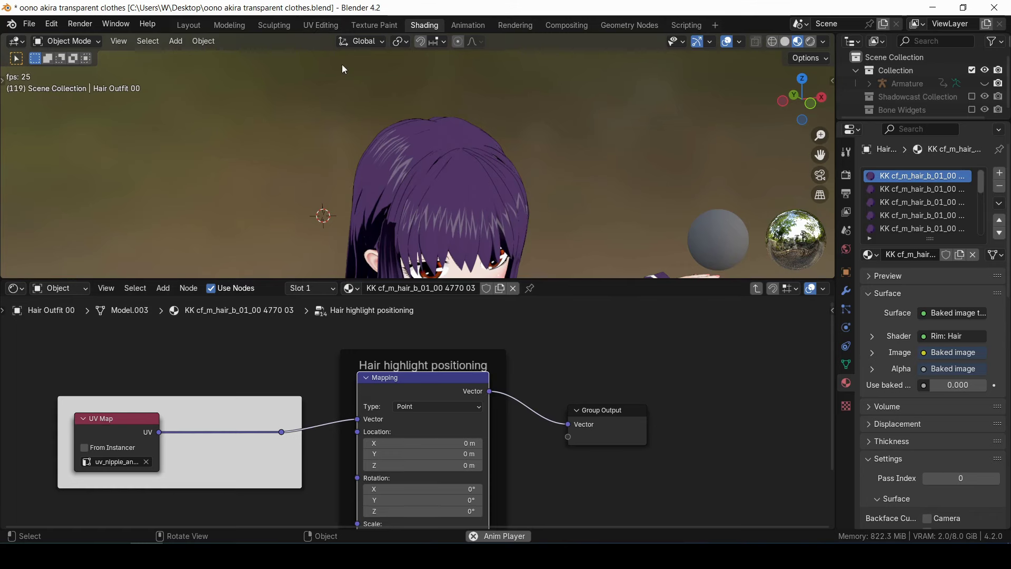
{"action": "key", "text": "alt+Tab"}
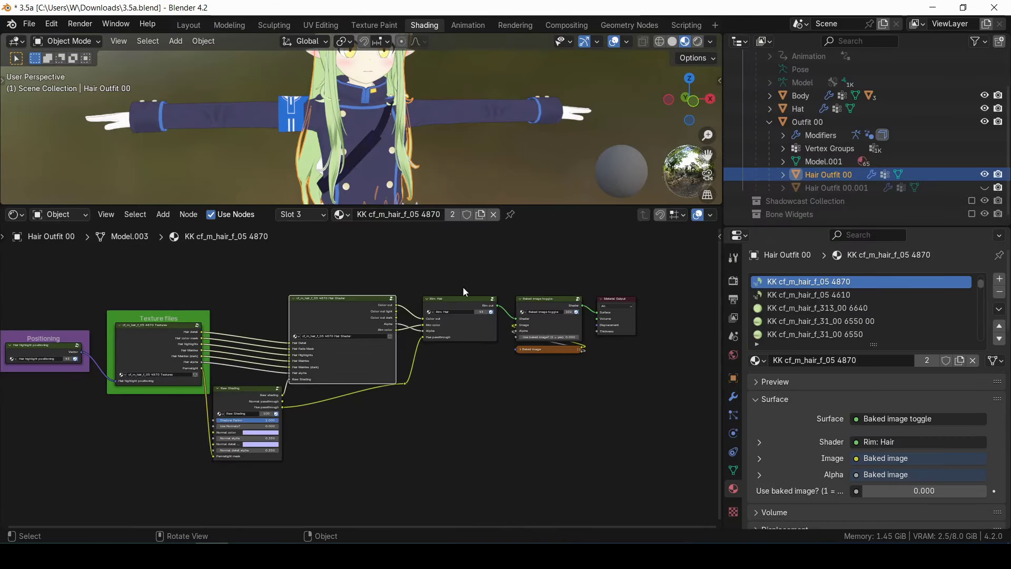
Select Outfit 00 and view the CarolineHair 6910 Shader group's light and dark colour settings
{"action": "left_click", "coordinate": [812, 122]}
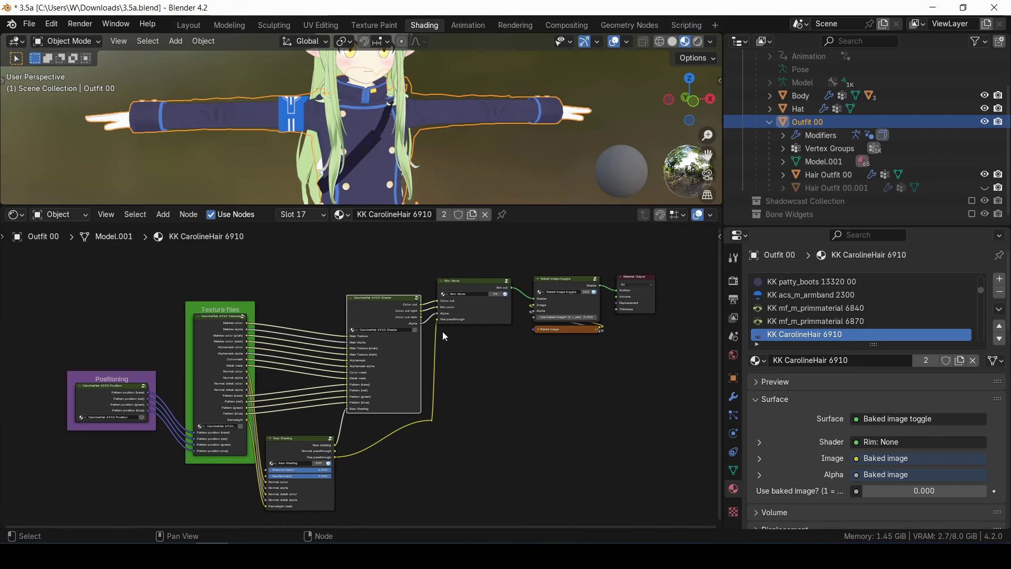
{"action": "scroll", "coordinate": [443, 330], "scroll_direction": "up", "scroll_amount": 5}
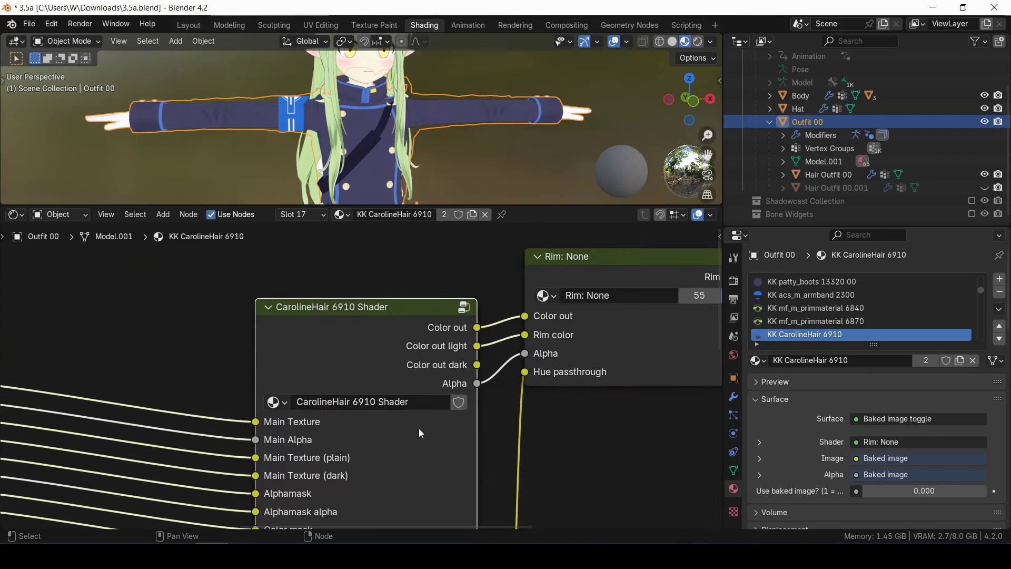
{"action": "left_click", "coordinate": [464, 308]}
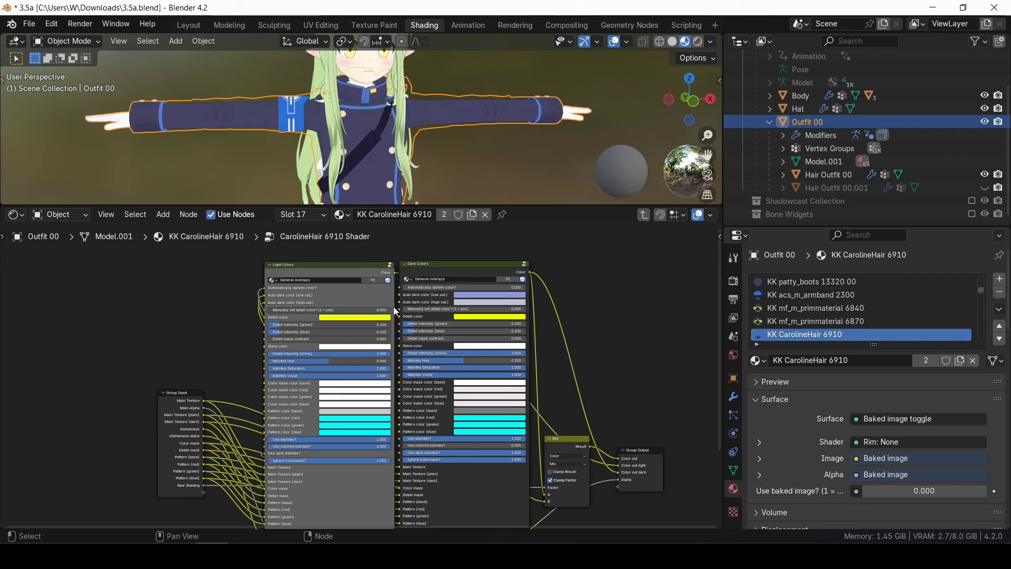
{"action": "mouse_move", "coordinate": [421, 293]}
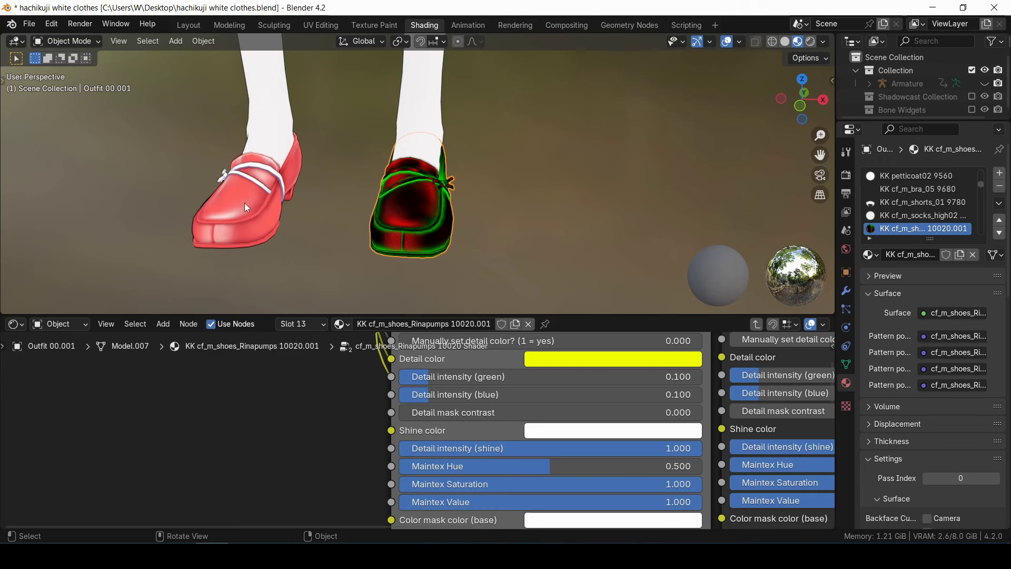
Set Use colored maintex? and Ignore colormask? to 0 in the shoe shader
{"action": "middle_click_drag", "start_coordinate": [481, 444], "coordinate": [453, 217]}
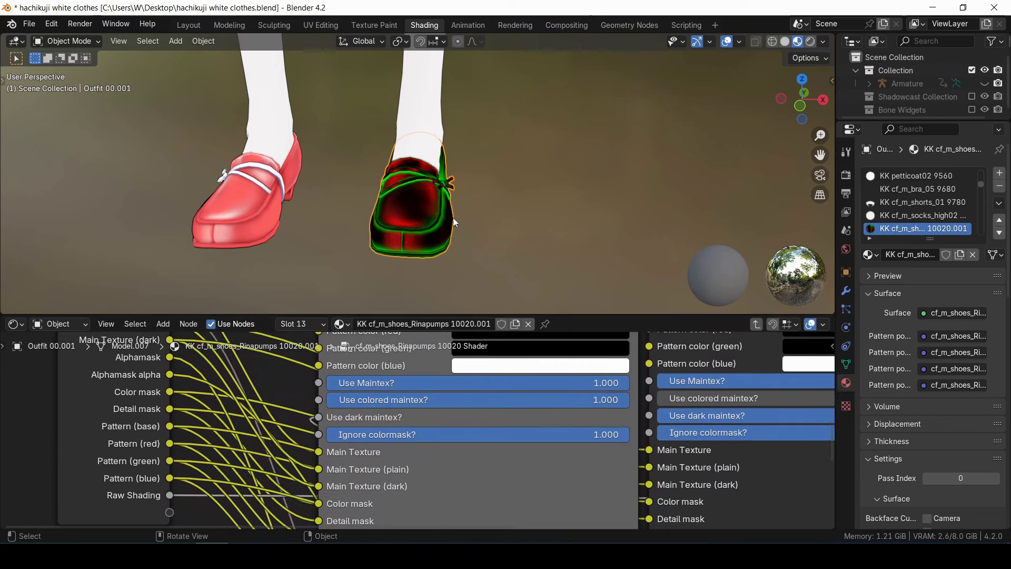
{"action": "left_click_drag", "start_coordinate": [548, 403], "coordinate": [203, 417]}
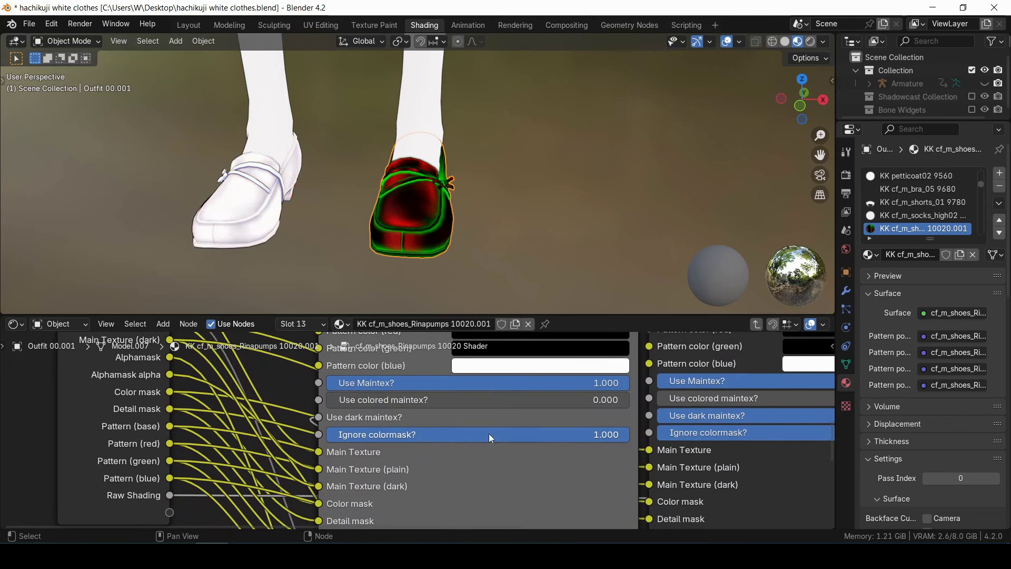
{"action": "mouse_move", "coordinate": [489, 434]}
{"action": "left_mouse_down"}
{"action": "mouse_move", "coordinate": [174, 454]}
{"action": "mouse_move", "coordinate": [216, 439]}
{"action": "left_mouse_up"}
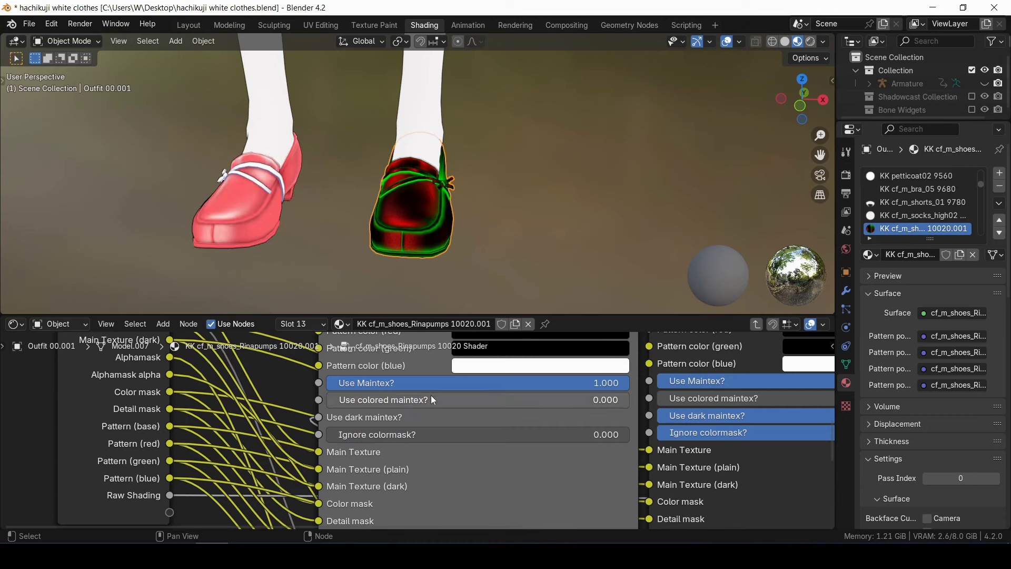
Set the red, green and blue mask colours to blue, yellow and magenta
{"action": "middle_click_drag", "start_coordinate": [431, 396], "coordinate": [438, 511]}
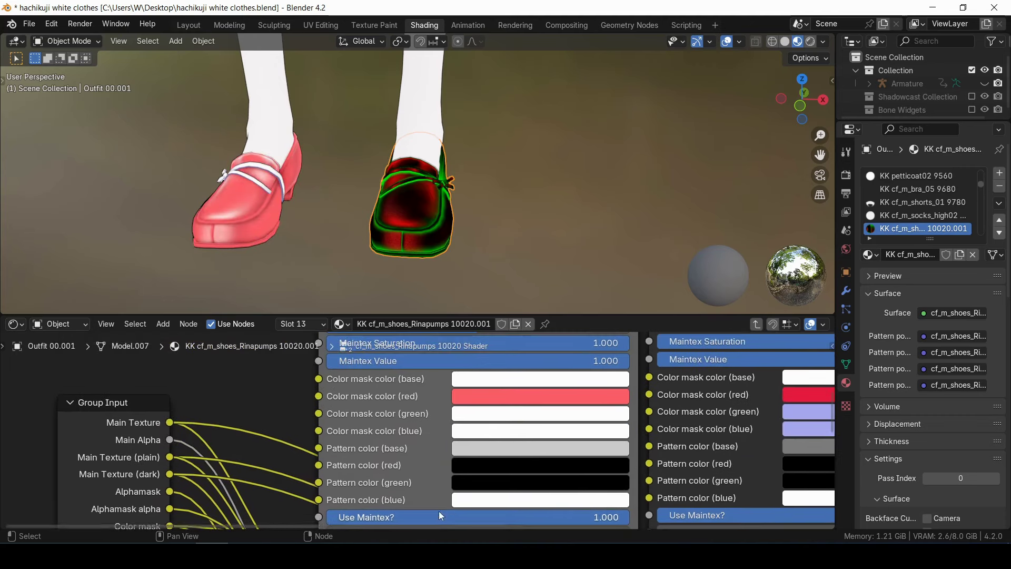
{"action": "left_click", "coordinate": [483, 399]}
{"action": "left_click", "coordinate": [563, 206]}
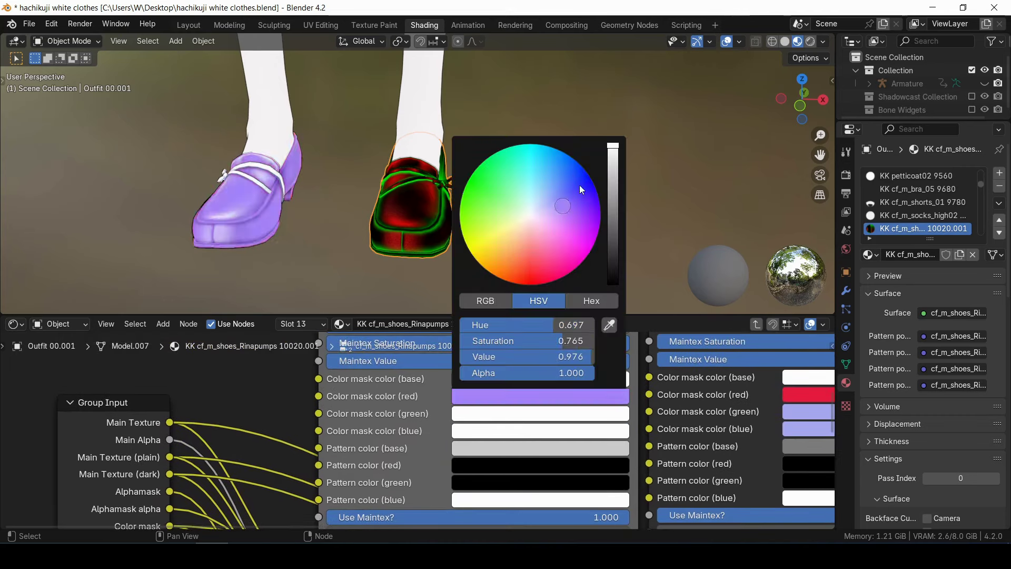
{"action": "left_click", "coordinate": [580, 185]}
{"action": "left_click", "coordinate": [505, 414]}
{"action": "left_click", "coordinate": [486, 261]}
{"action": "left_click", "coordinate": [511, 431]}
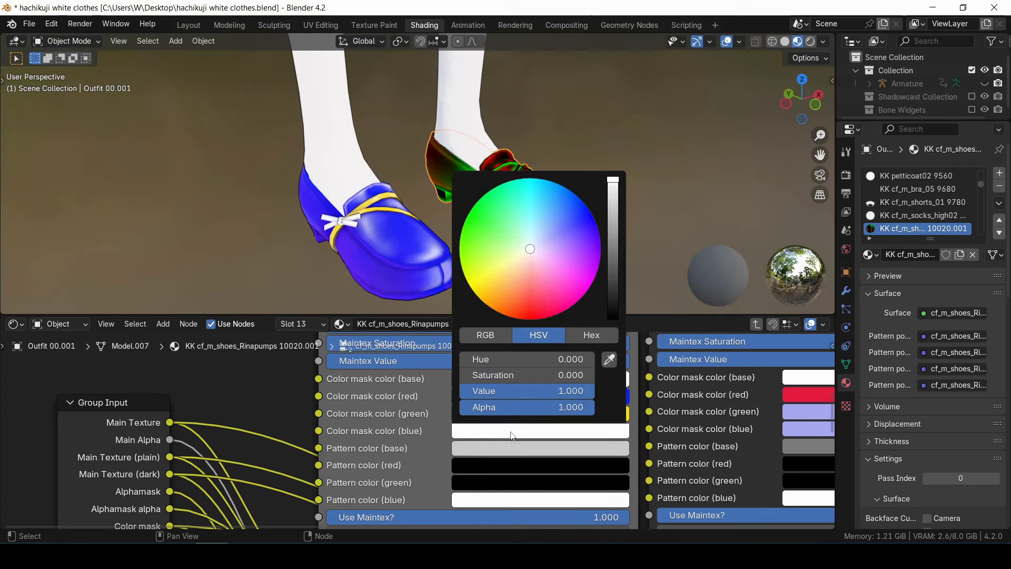
{"action": "left_click", "coordinate": [584, 282]}
Link the Colormask output to the Material Output to preview it on the shoe
{"action": "key", "text": "Tab"}
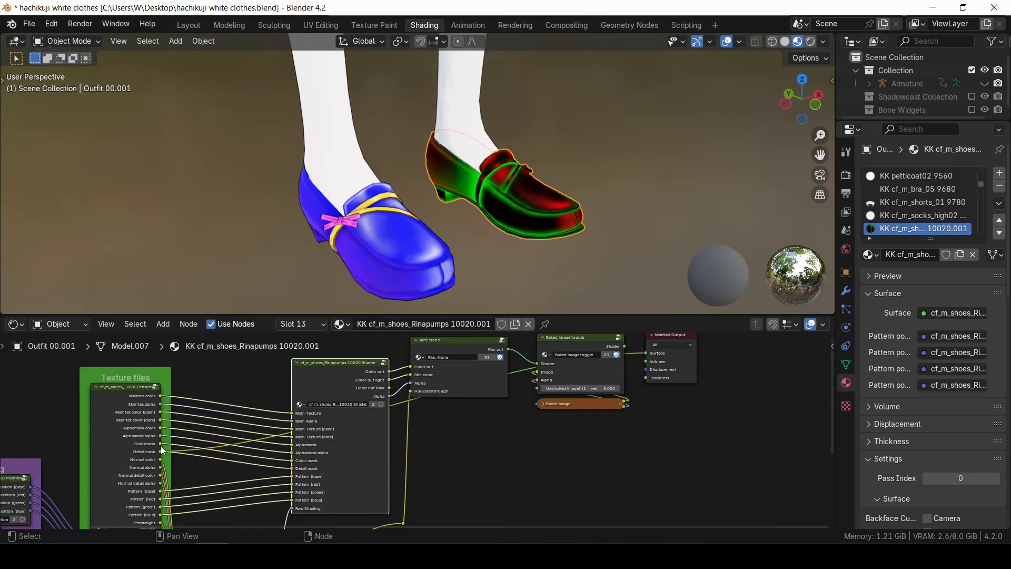
{"action": "left_click_drag", "start_coordinate": [160, 446], "coordinate": [651, 376]}
{"action": "middle_click_drag", "start_coordinate": [626, 214], "coordinate": [406, 179]}
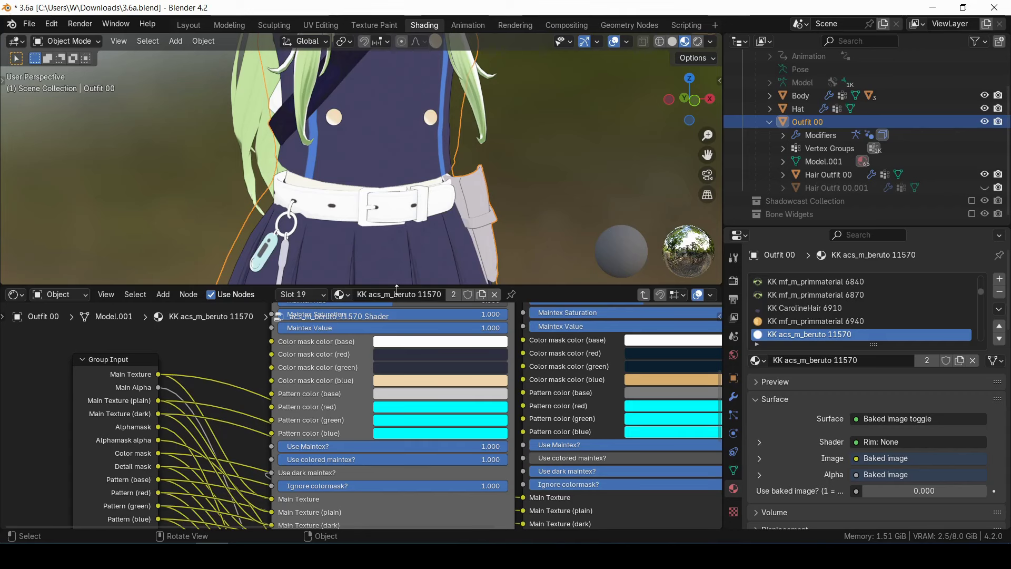
Zero both Ignore colormask? sliders for the belt, back01 and waist_knight materials
{"action": "left_click_drag", "start_coordinate": [436, 486], "coordinate": [150, 481]}
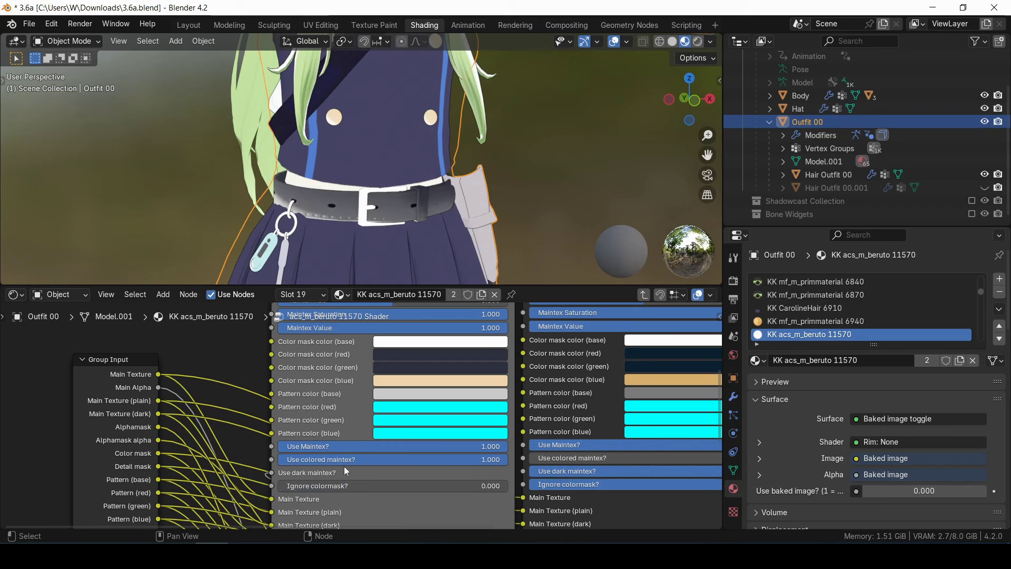
{"action": "left_click", "coordinate": [628, 485]}
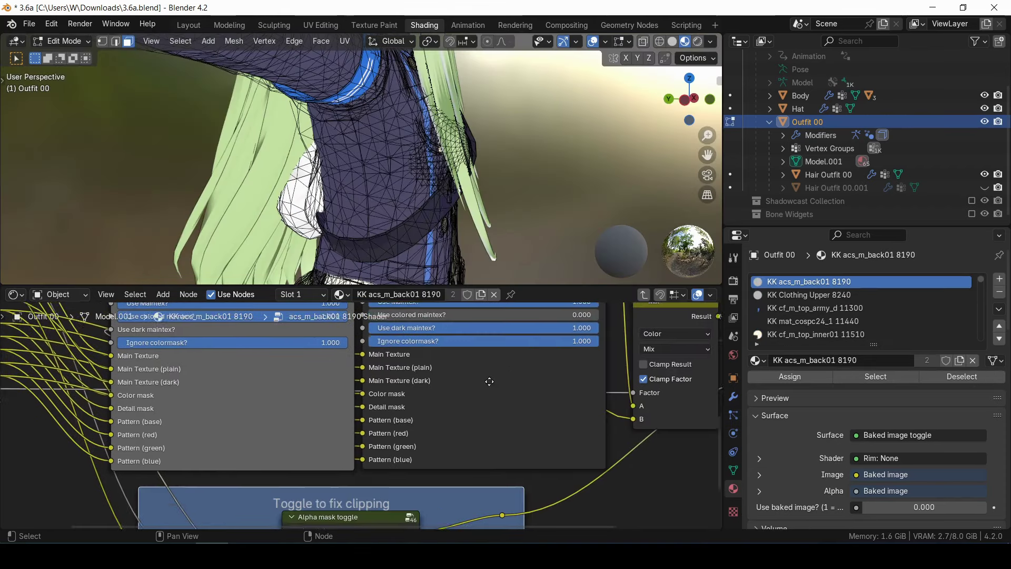
{"action": "middle_click_drag", "start_coordinate": [490, 381], "coordinate": [492, 408]}
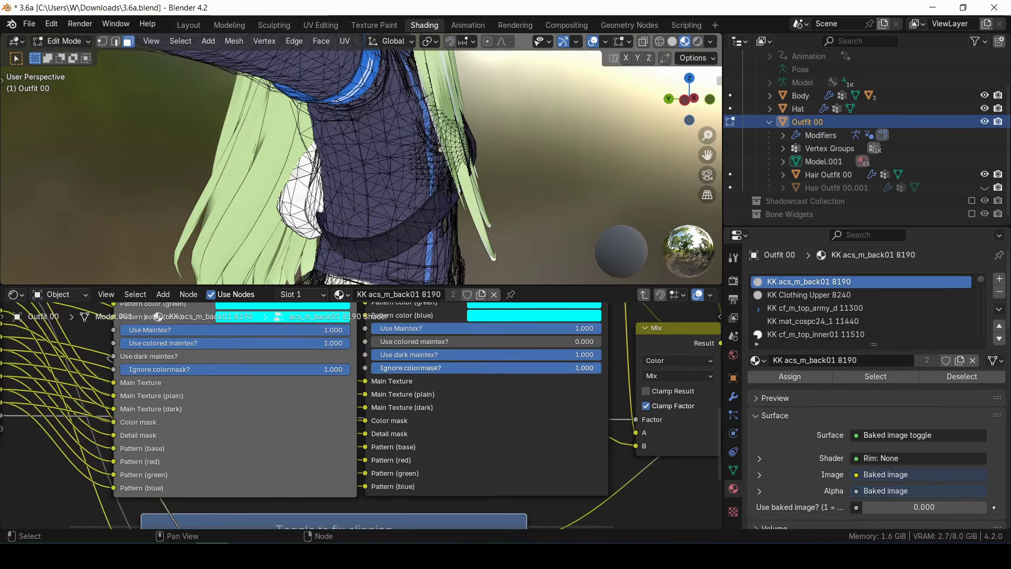
{"action": "left_click_drag", "start_coordinate": [601, 367], "coordinate": [121, 369]}
{"action": "key", "text": "Tab"}
{"action": "middle_click_drag", "start_coordinate": [421, 232], "coordinate": [454, 199], "text": "shift"}
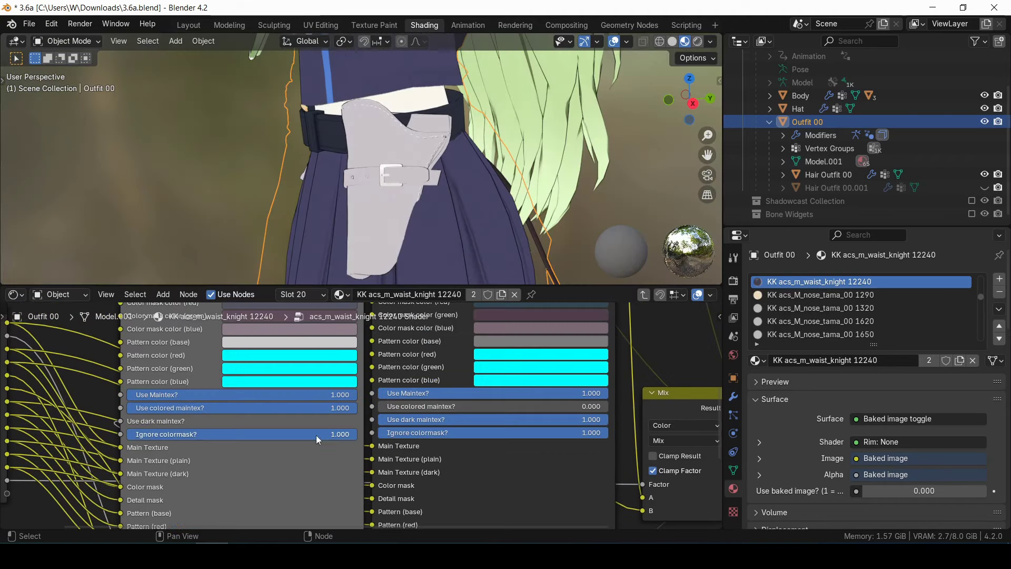
{"action": "left_click_drag", "start_coordinate": [335, 435], "coordinate": [126, 434]}
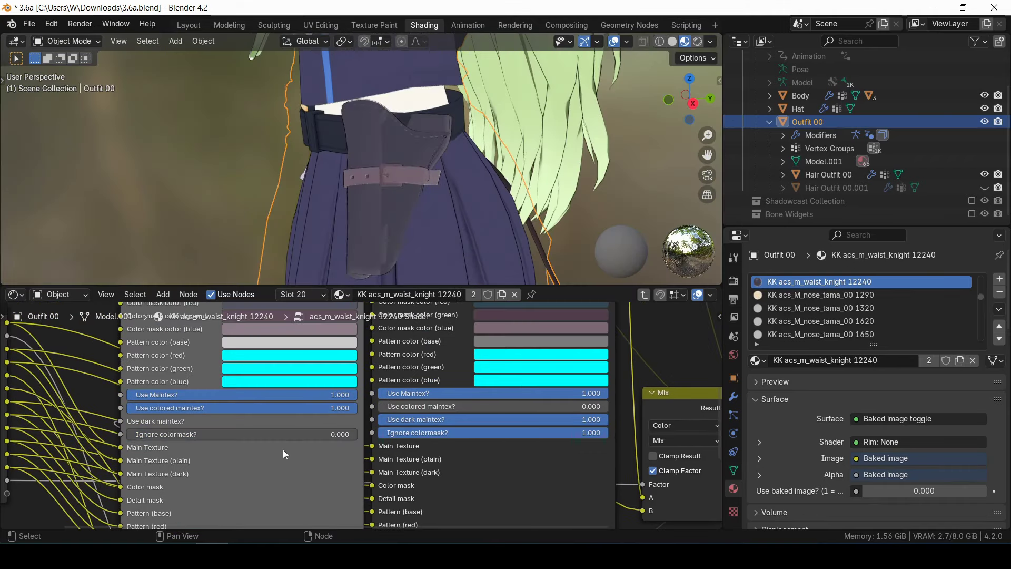
{"action": "left_click_drag", "start_coordinate": [464, 433], "coordinate": [234, 433]}
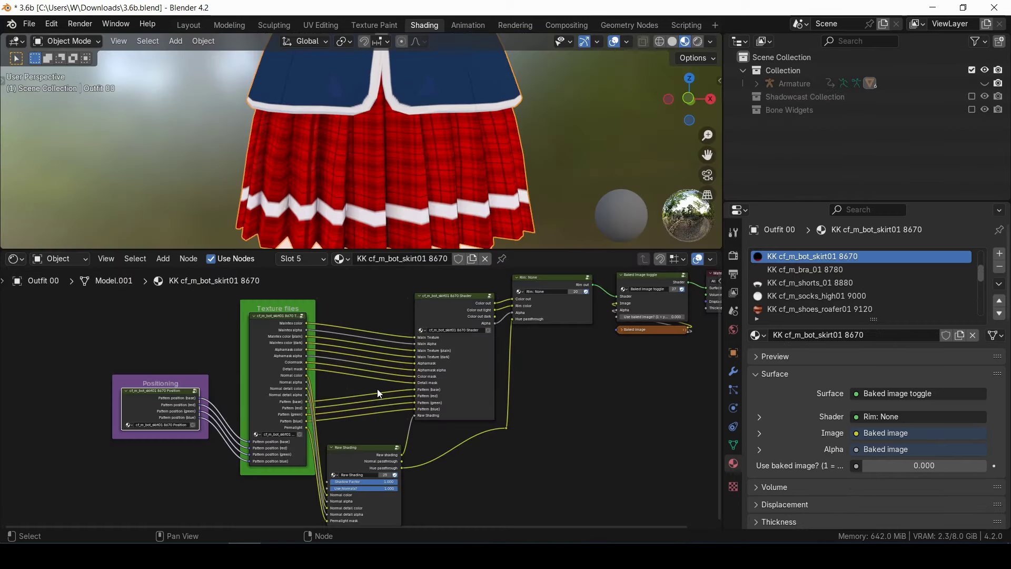
Set the skirt's Red Pattern Scale to X 23.1 and Y 16.1 in the Position group
{"action": "scroll", "coordinate": [380, 384], "scroll_direction": "up", "scroll_amount": 6}
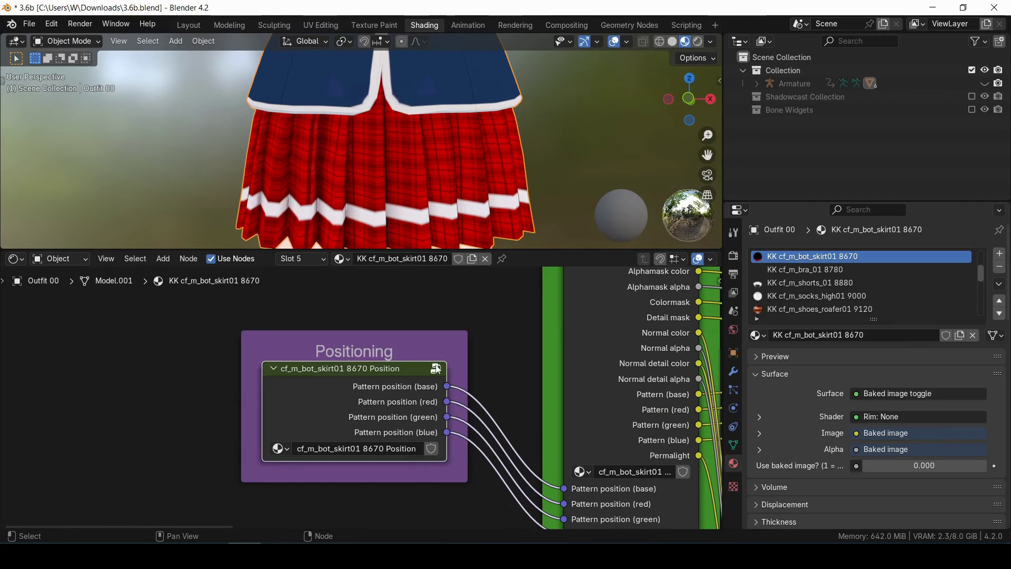
{"action": "left_click", "coordinate": [435, 369]}
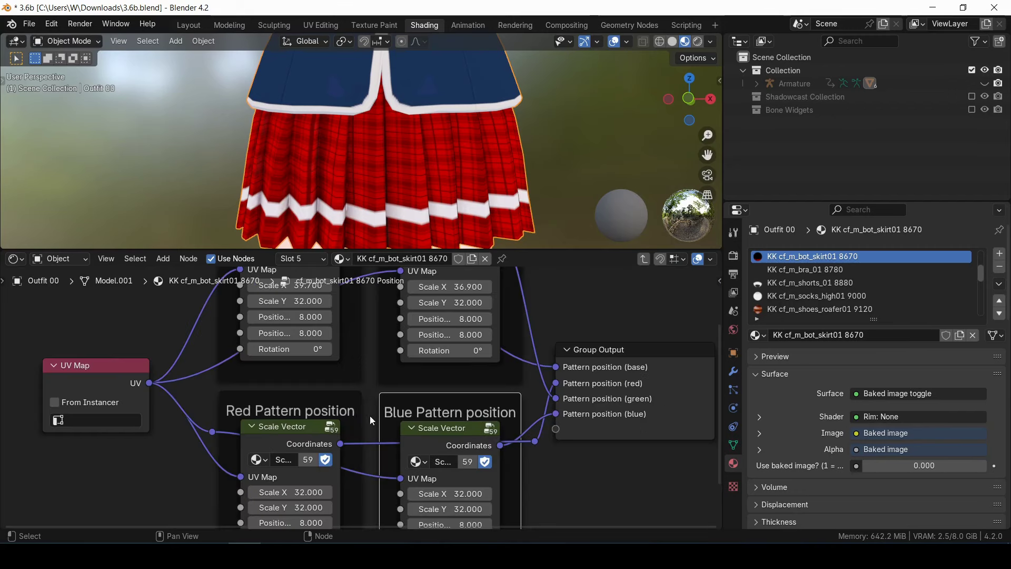
{"action": "middle_click_drag", "start_coordinate": [436, 364], "coordinate": [471, 321]}
{"action": "mouse_move", "coordinate": [331, 448]}
{"action": "left_mouse_down"}
{"action": "mouse_move", "coordinate": [311, 448]}
{"action": "mouse_move", "coordinate": [324, 449]}
{"action": "left_mouse_up"}
{"action": "left_click_drag", "start_coordinate": [337, 463], "coordinate": [338, 465]}
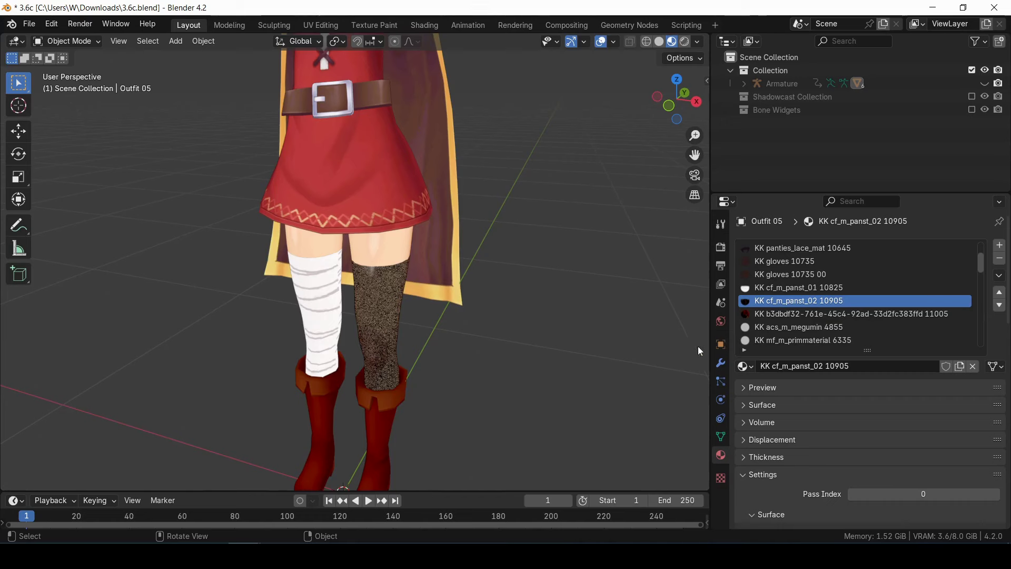
Set the stocking material's Render Method to Blended in Material Settings
{"action": "scroll", "coordinate": [834, 331], "scroll_direction": "down", "scroll_amount": 4}
{"action": "scroll", "coordinate": [833, 331], "scroll_direction": "down", "scroll_amount": 6}
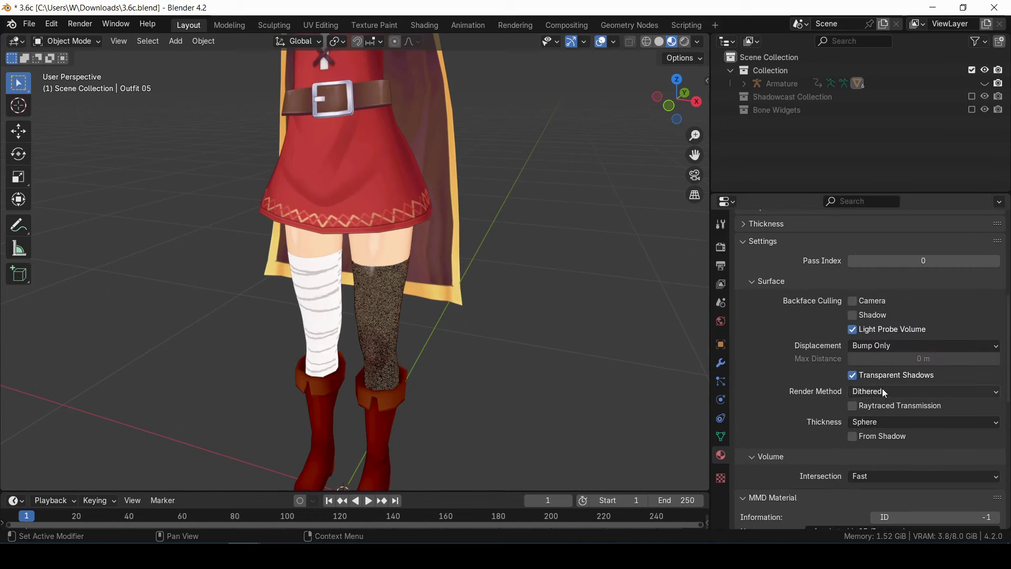
{"action": "left_click", "coordinate": [896, 391]}
{"action": "left_click", "coordinate": [874, 407]}
{"action": "scroll", "coordinate": [439, 358], "scroll_direction": "up", "scroll_amount": 4}
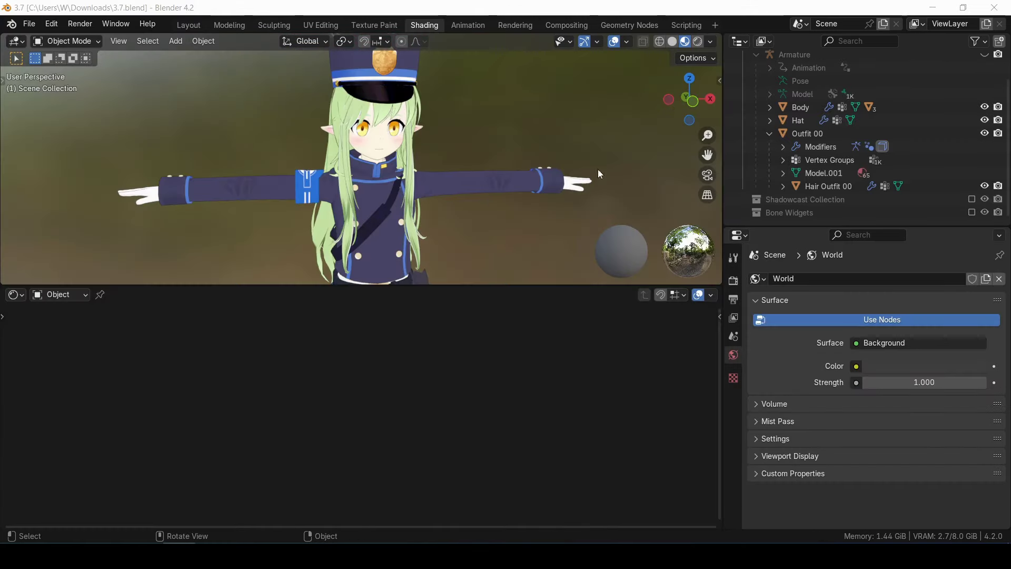
Raise Overlay 1 intensity to 1.000 in the Body's KK Face Shader group
{"action": "left_click", "coordinate": [800, 107]}
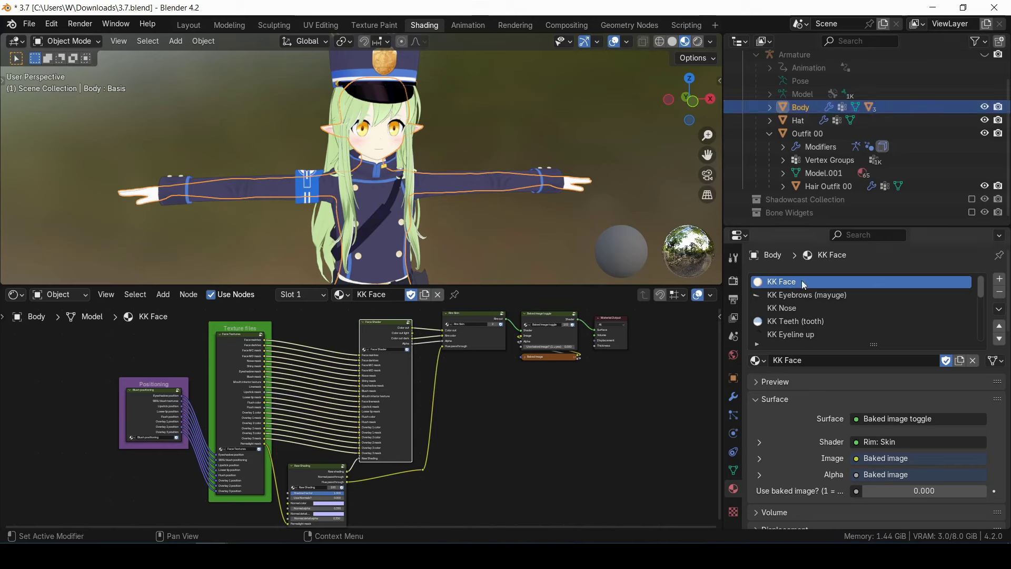
{"action": "left_click", "coordinate": [409, 322]}
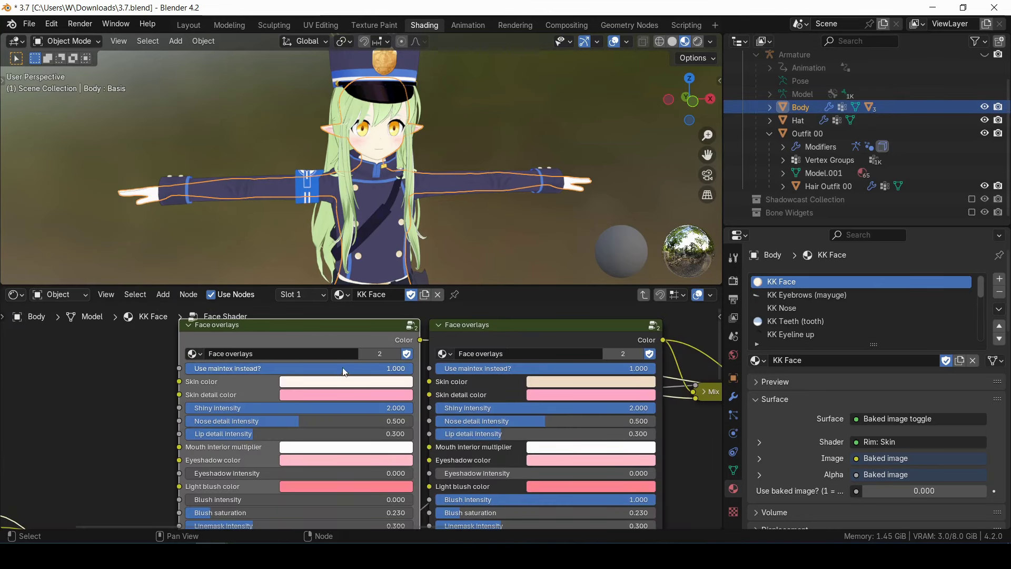
{"action": "middle_click_drag", "start_coordinate": [344, 420], "coordinate": [382, 213]}
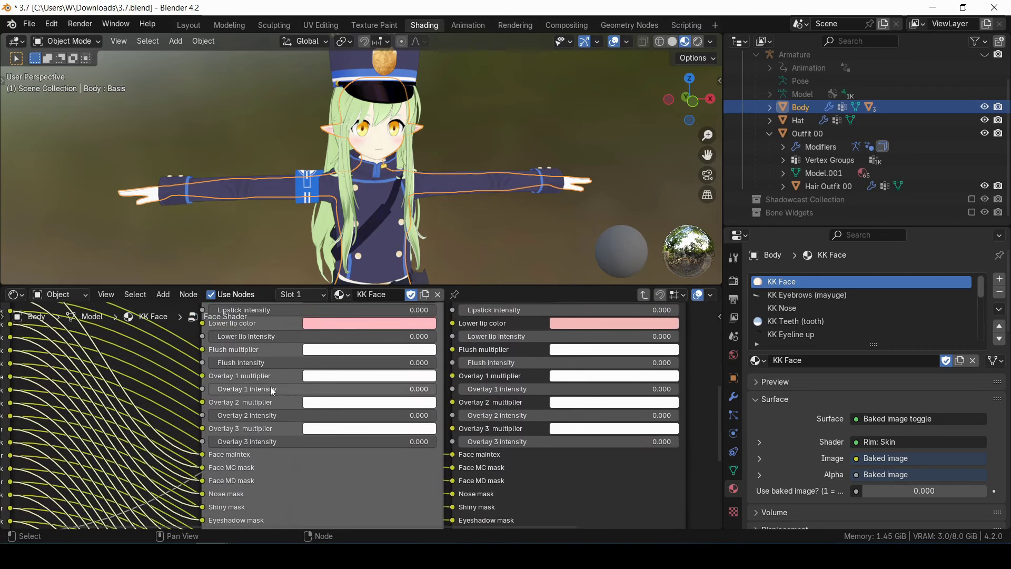
{"action": "left_click_drag", "start_coordinate": [317, 390], "coordinate": [527, 399]}
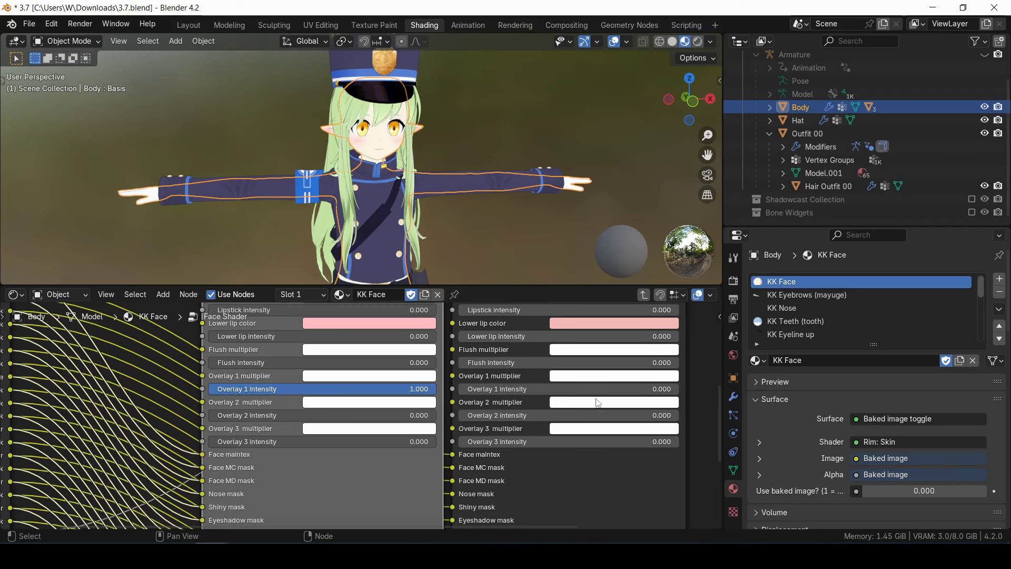
{"action": "left_click", "coordinate": [644, 295]}
{"action": "middle_click_drag", "start_coordinate": [271, 360], "coordinate": [526, 527]}
Expand the first overlay's image texture node in Face Textures for the star overlay
{"action": "left_click", "coordinate": [347, 381]}
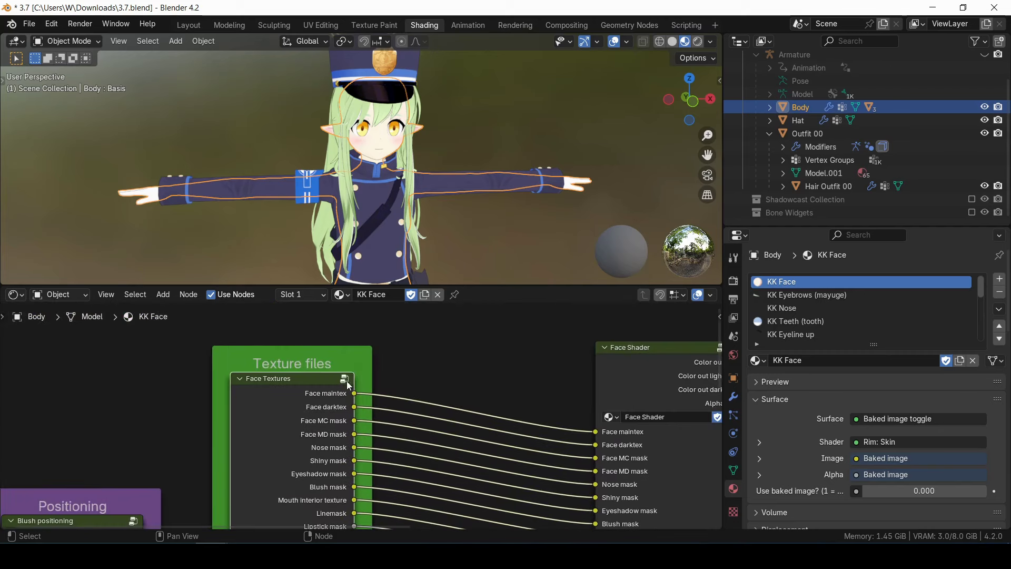
{"action": "key", "text": "Tab"}
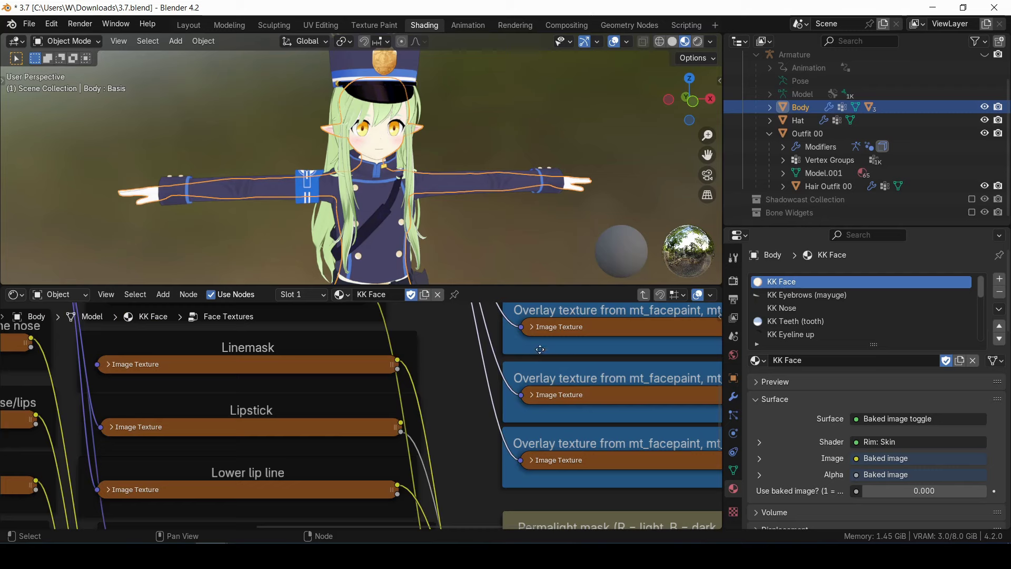
{"action": "middle_click_drag", "start_coordinate": [535, 349], "coordinate": [238, 382]}
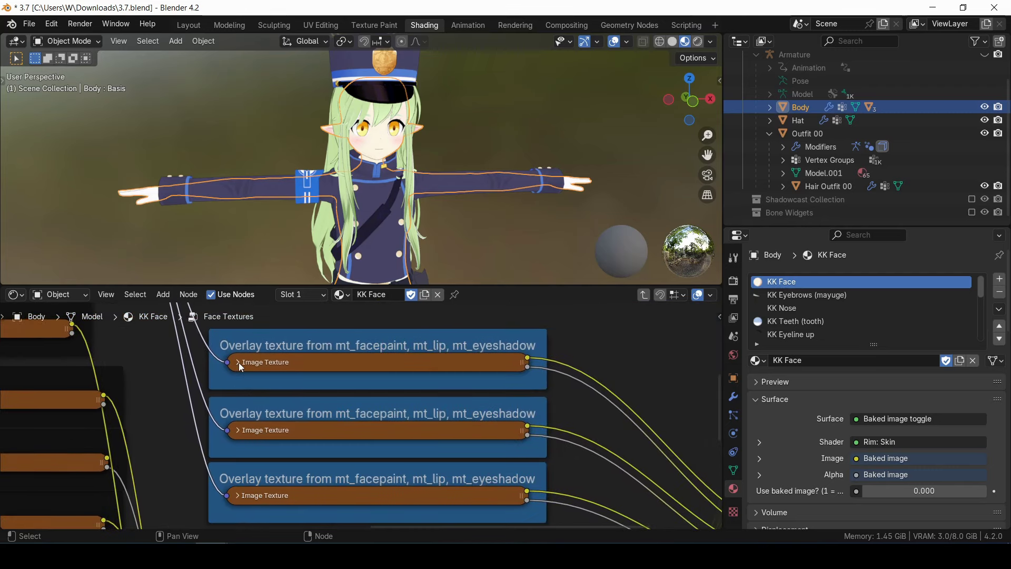
{"action": "left_click", "coordinate": [238, 363]}
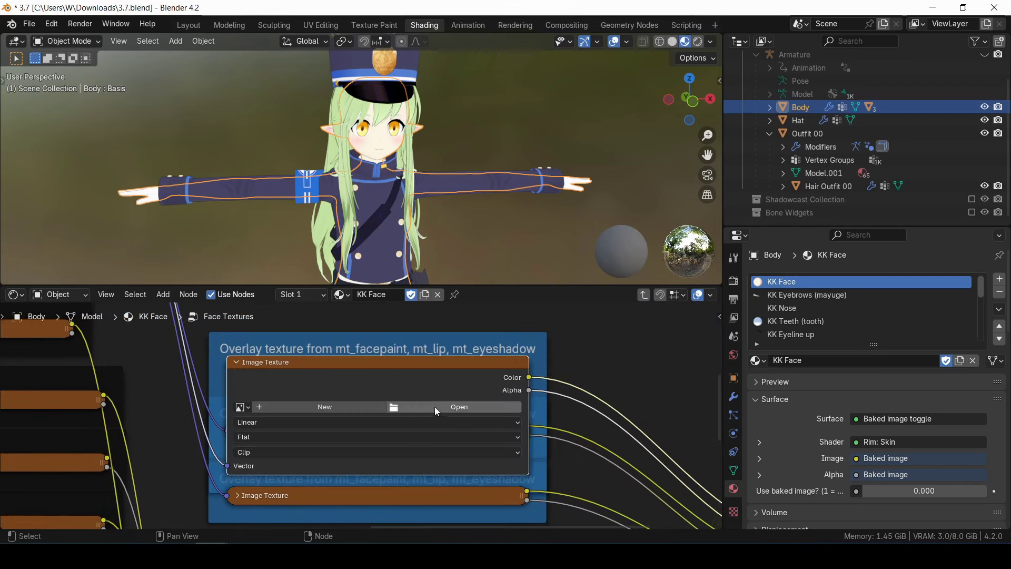
{"action": "key", "text": "Tab"}
Set Overlay 1 Rotation to 185° in the Blush positioning group
{"action": "middle_click_drag", "start_coordinate": [199, 379], "coordinate": [605, 275]}
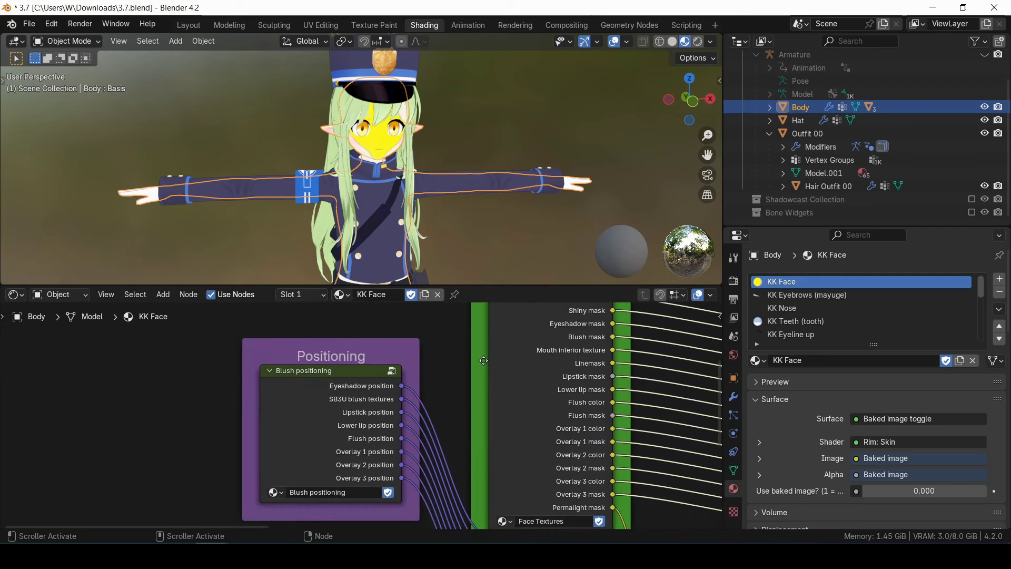
{"action": "key", "text": "Tab"}
{"action": "middle_click_drag", "start_coordinate": [388, 352], "coordinate": [16, 358]}
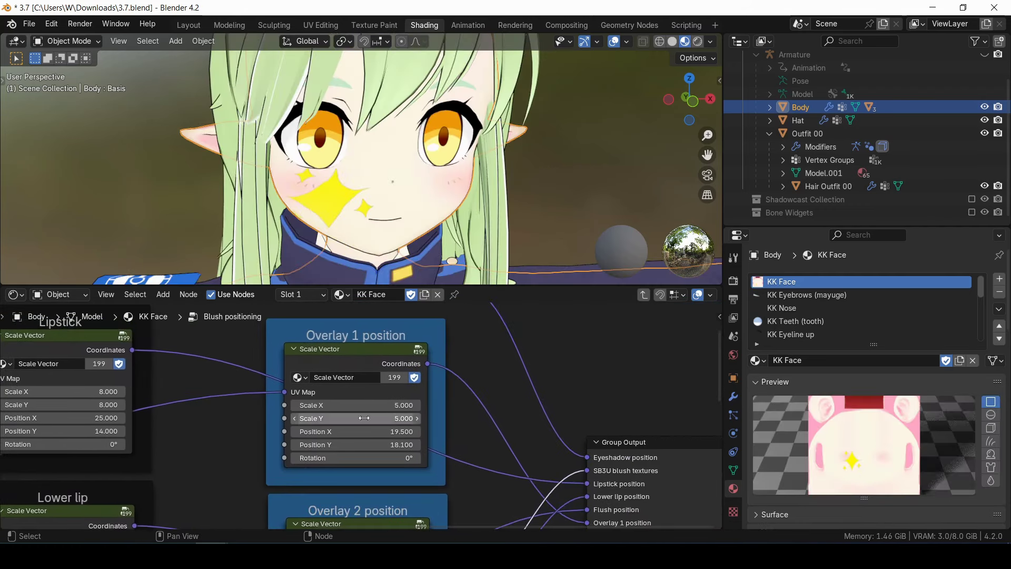
{"action": "left_click", "coordinate": [358, 458]}
{"action": "type", "text": "185"}
{"action": "key", "text": "Return"}
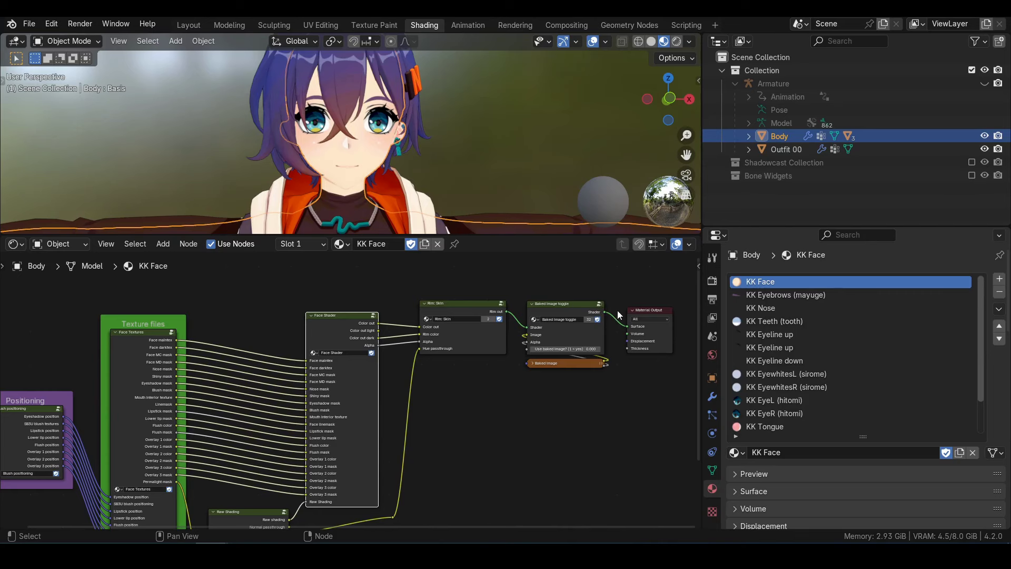
Browse the KK Teeth, KK Eyeline up, KK EyewhitesL and KK EyeL materials, then select Outfit 00
{"action": "left_click", "coordinate": [763, 322]}
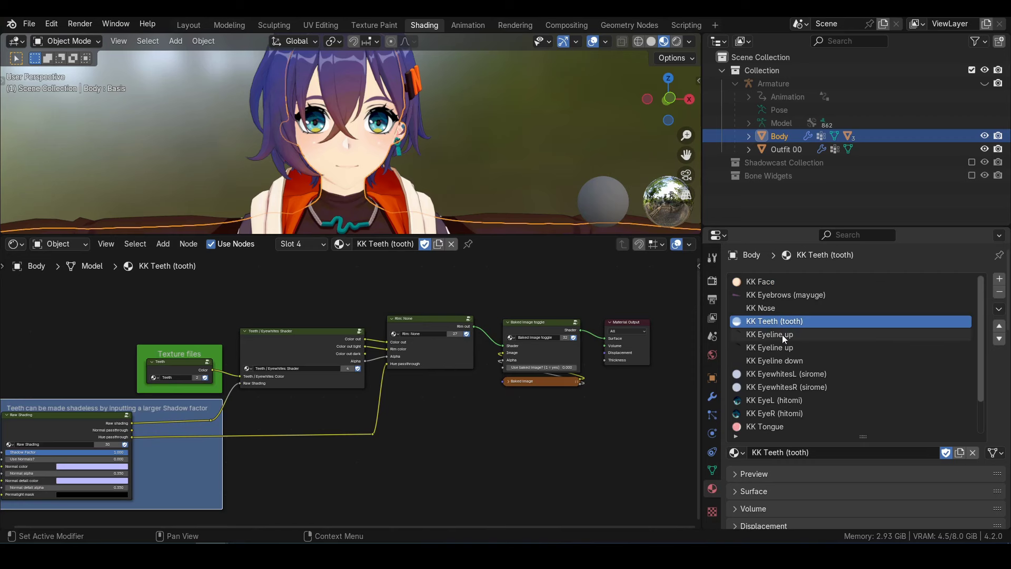
{"action": "left_click", "coordinate": [782, 336]}
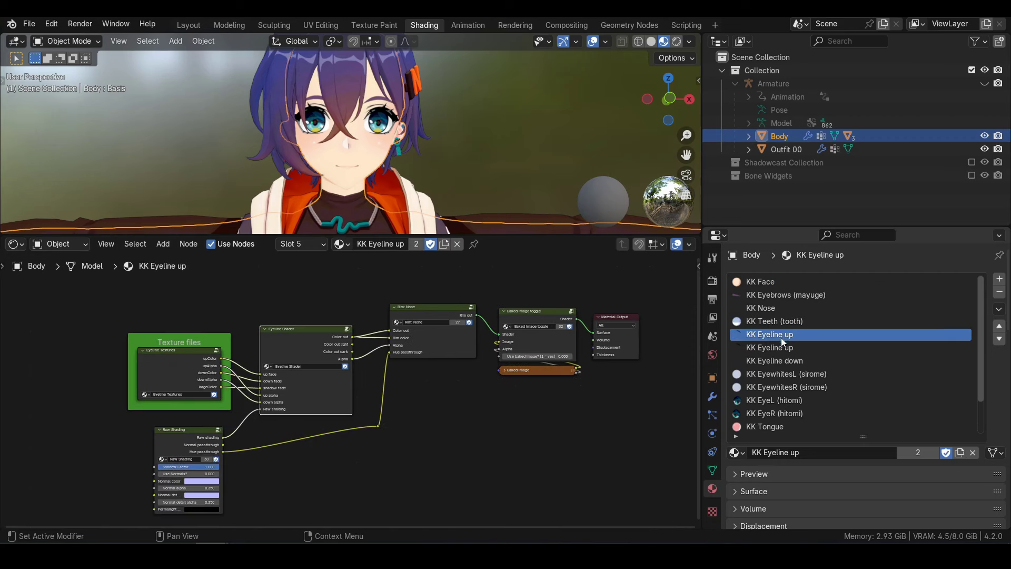
{"action": "left_click", "coordinate": [789, 375]}
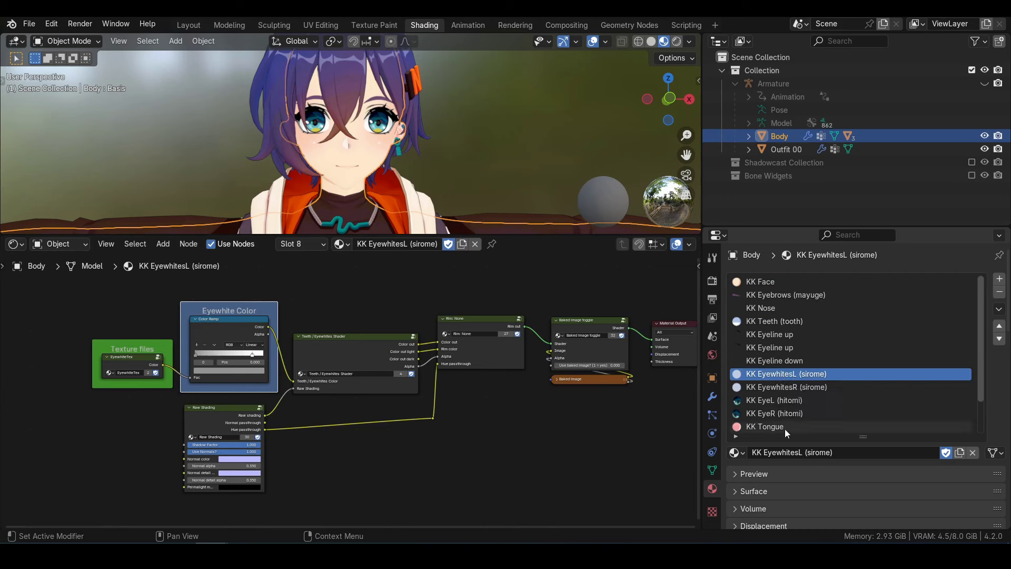
{"action": "left_click", "coordinate": [798, 400]}
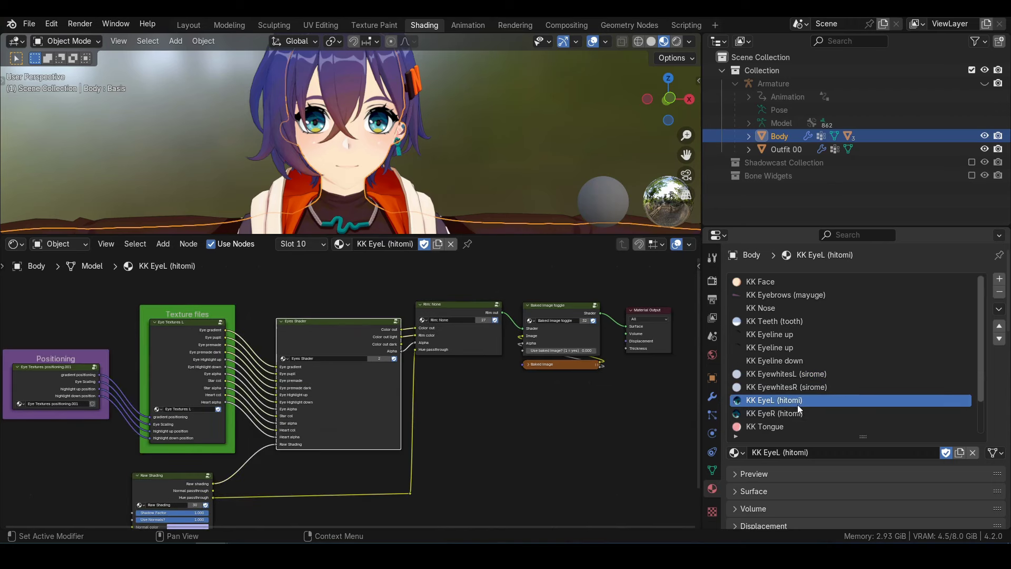
{"action": "scroll", "coordinate": [384, 126], "scroll_direction": "down", "scroll_amount": 3}
{"action": "left_click", "coordinate": [384, 126]}
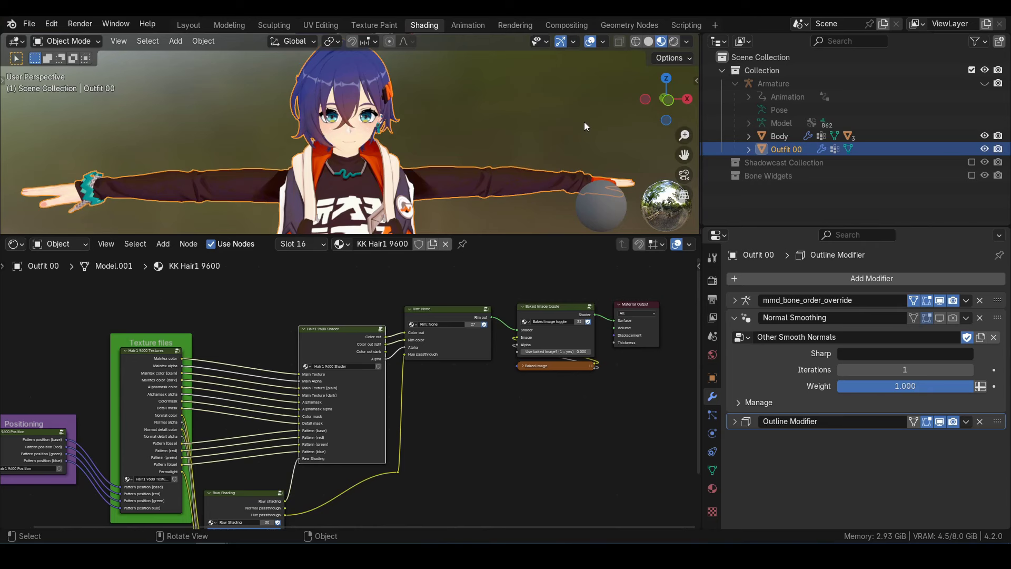
Hide the selected Outfit 00 object with H
{"action": "key", "text": "h"}
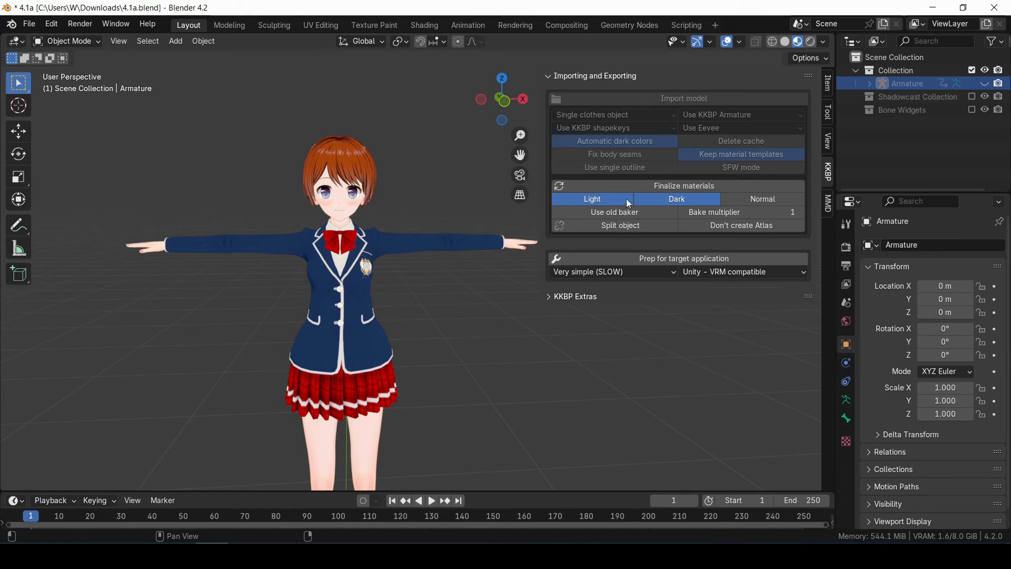
Run KKBP Finalize materials with Light and Dark enabled to bake the character's shaders
{"action": "left_click", "coordinate": [634, 187]}
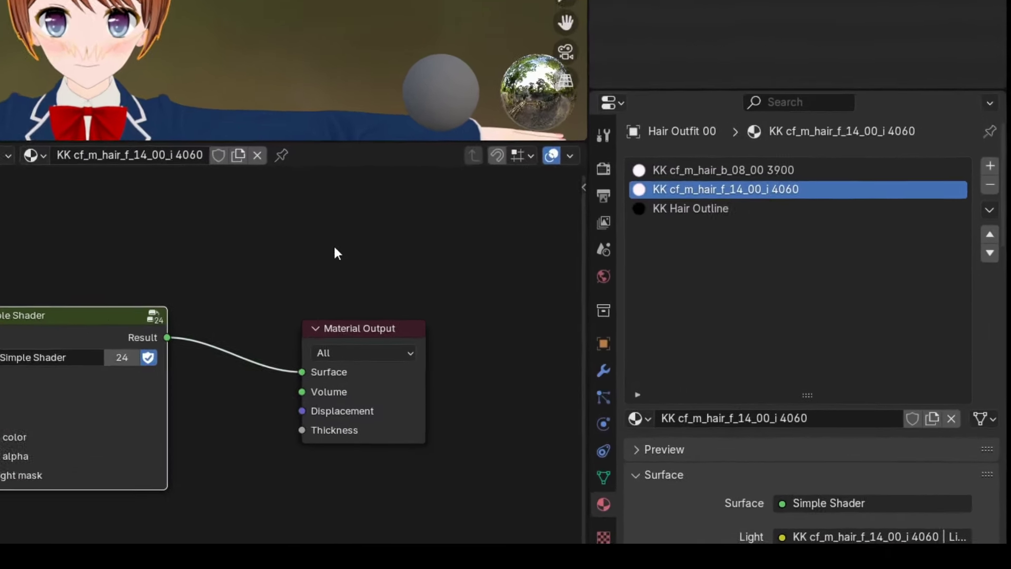
Assign F KK cf_m_hair_f_14_00_i 4060-ORG to the hair slot and set Use baked image? to 0.000
{"action": "left_click", "coordinate": [639, 418]}
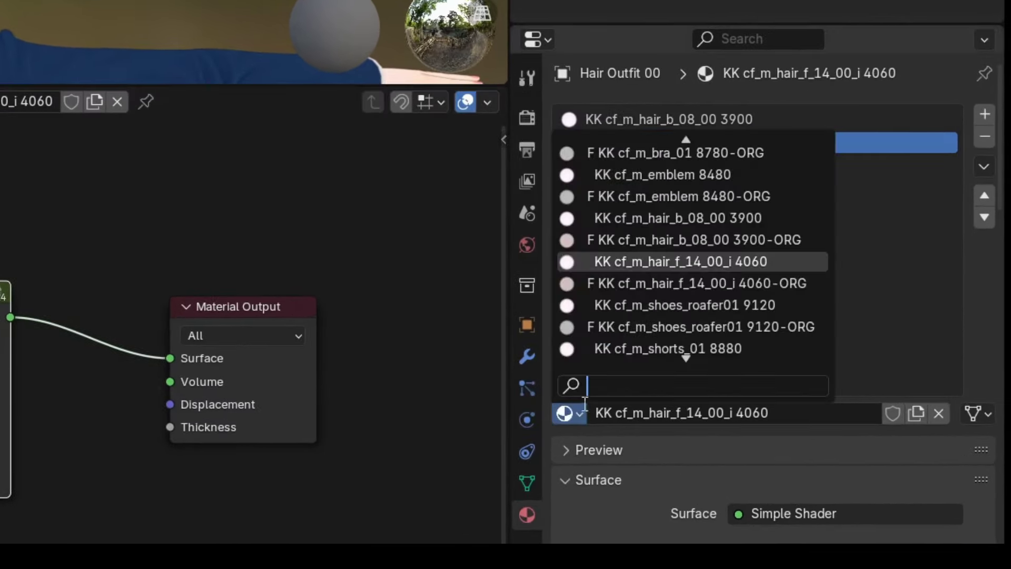
{"action": "left_click", "coordinate": [683, 282]}
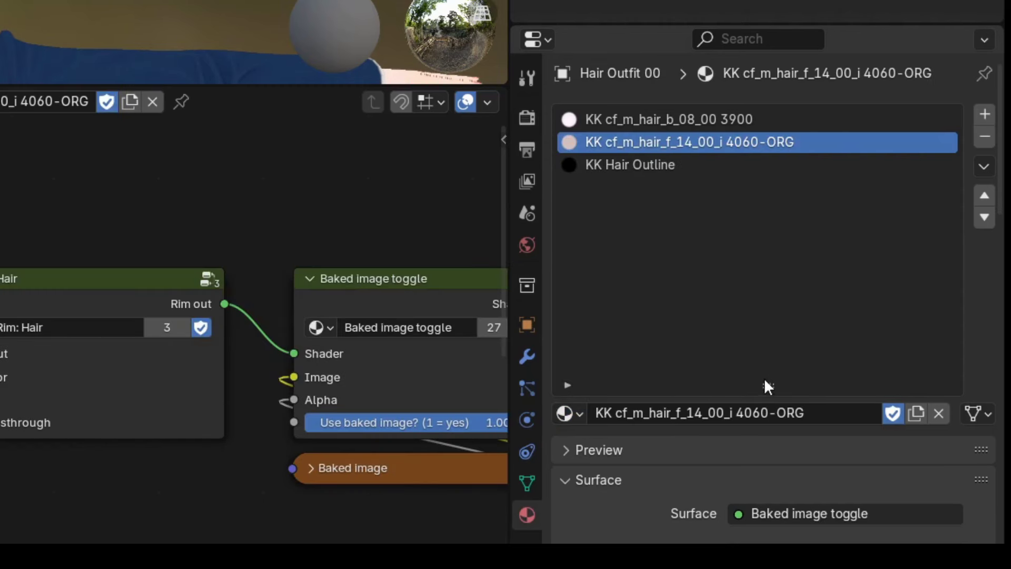
{"action": "left_click_drag", "start_coordinate": [765, 380], "coordinate": [787, 187]}
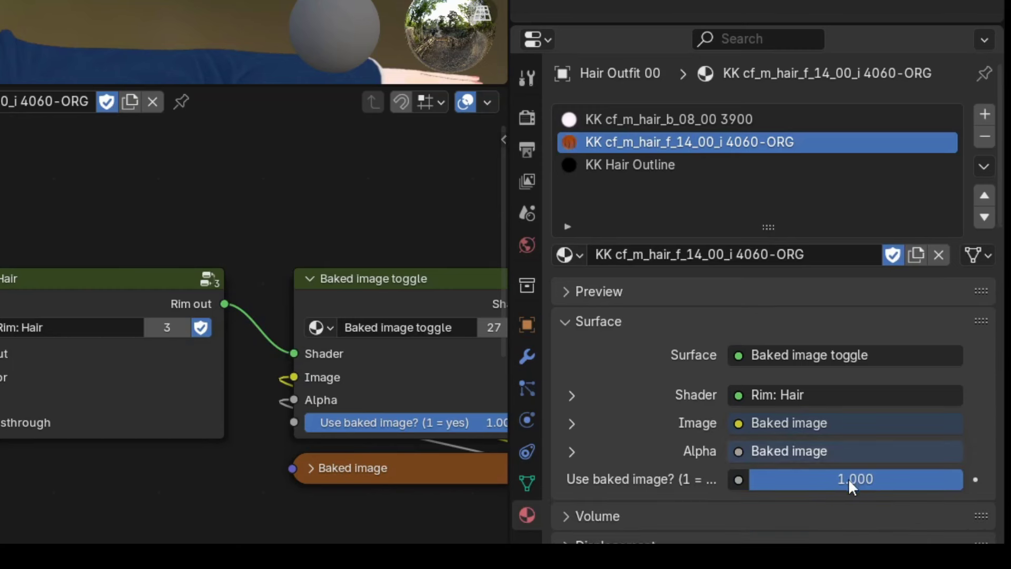
{"action": "left_click_drag", "start_coordinate": [861, 480], "coordinate": [470, 514]}
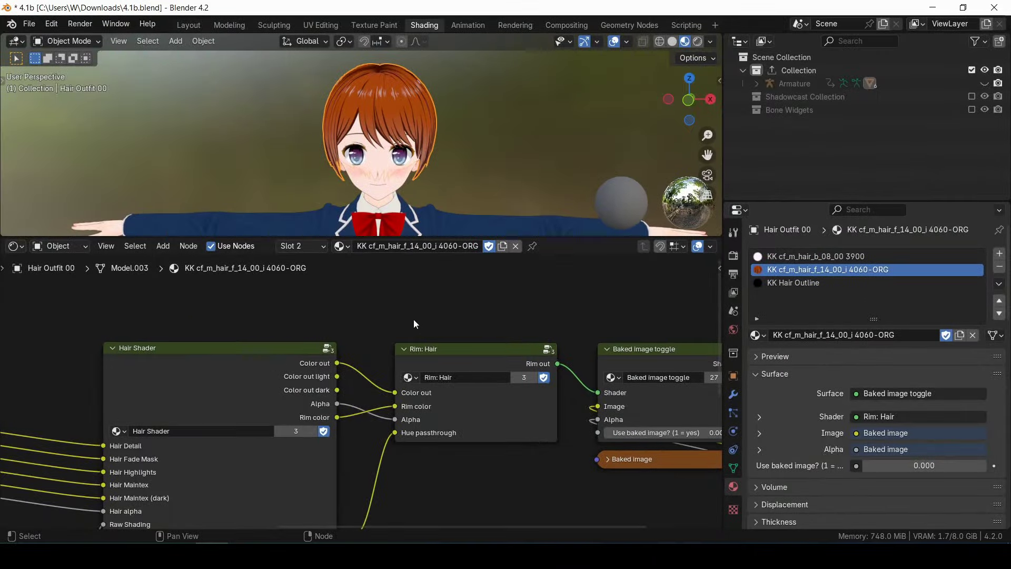
Set the Hair Shader group's Light Hair color to green in the 4060-ORG material
{"action": "left_click", "coordinate": [328, 348]}
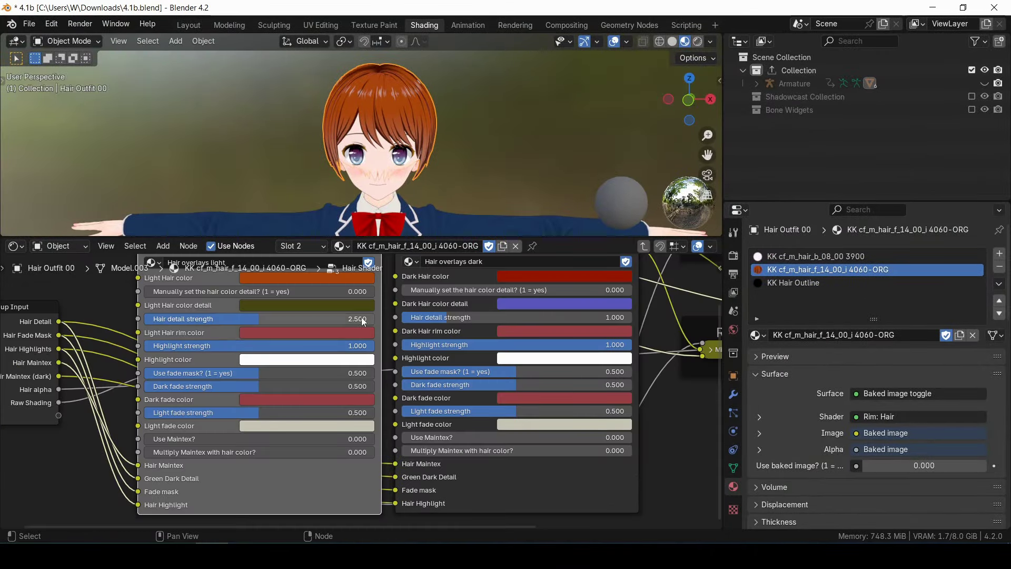
{"action": "key", "text": "Home"}
{"action": "left_click", "coordinate": [342, 359]}
{"action": "left_click_drag", "start_coordinate": [342, 248], "coordinate": [325, 216]}
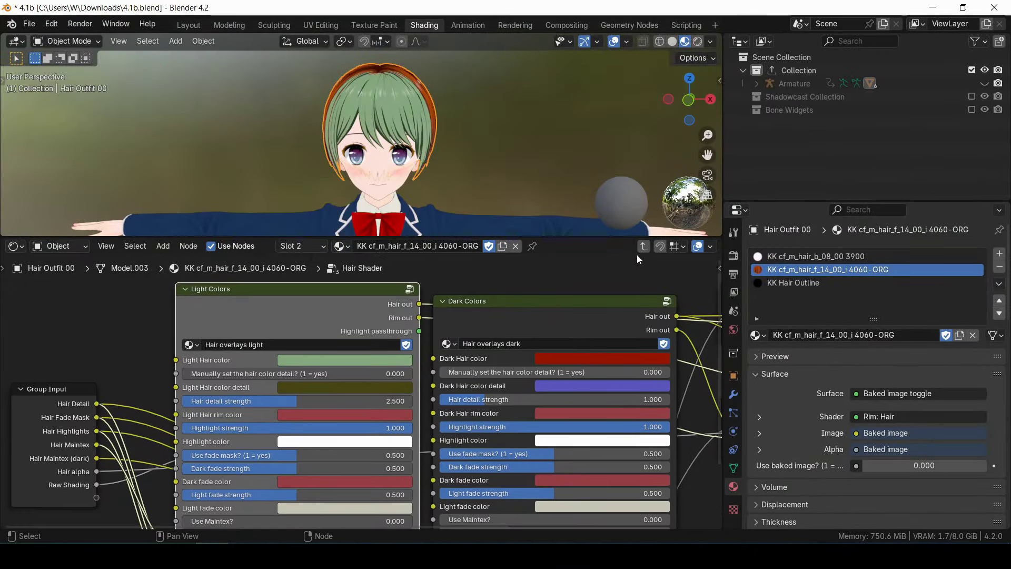
{"action": "key", "text": "Tab"}
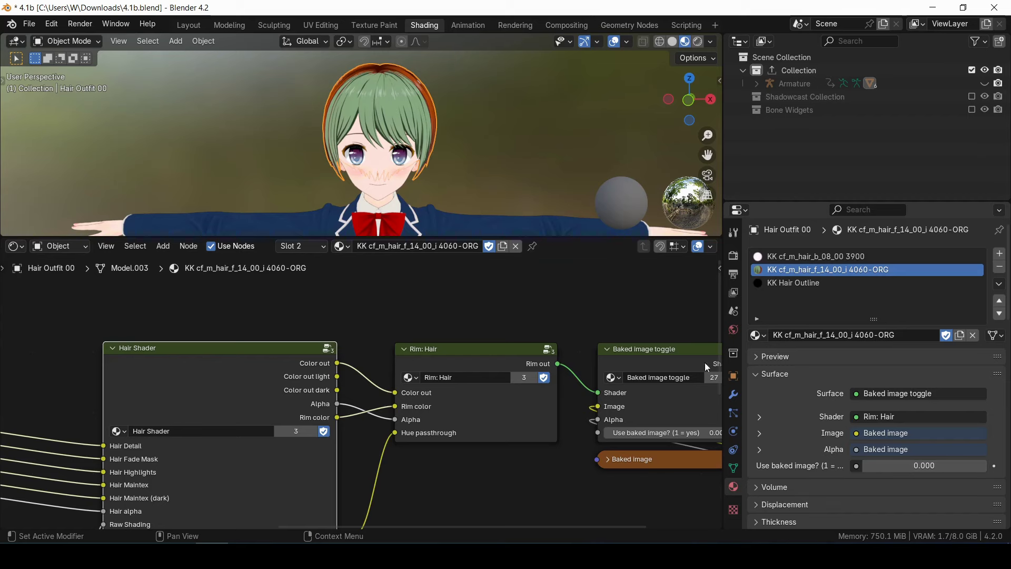
Re-run KKBP Finalize materials from the Layout workspace to bake the green hair
{"action": "left_click", "coordinate": [188, 26]}
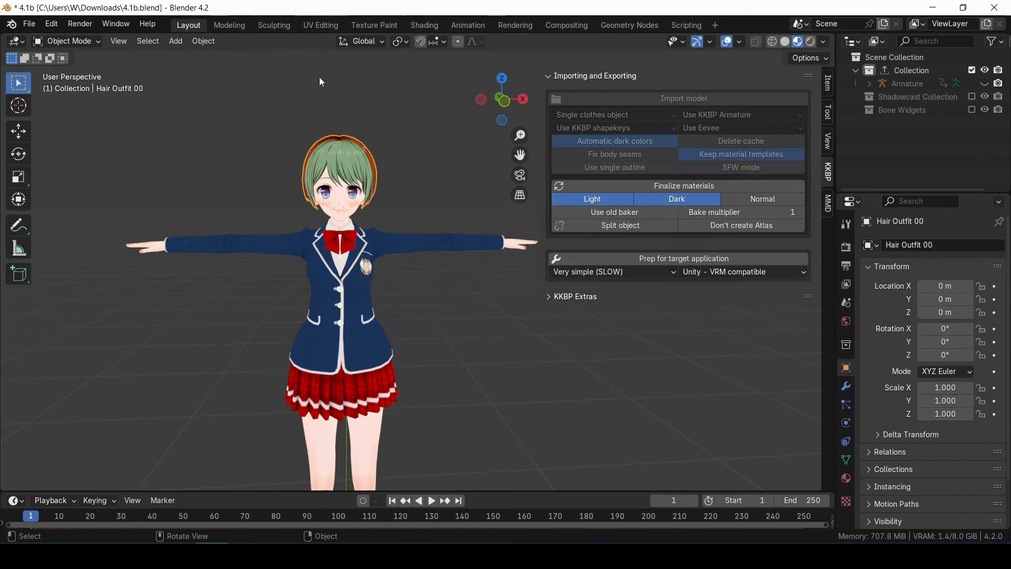
{"action": "left_click", "coordinate": [648, 188]}
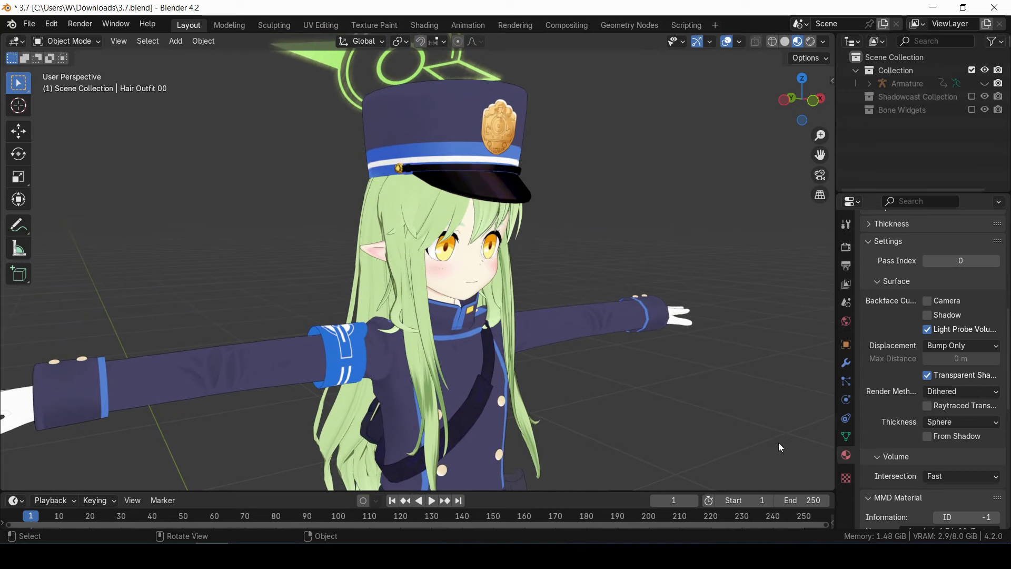
{"action": "scroll", "coordinate": [778, 444], "scroll_direction": "up", "scroll_amount": 5}
{"action": "middle_click_drag", "start_coordinate": [778, 443], "coordinate": [713, 448]}
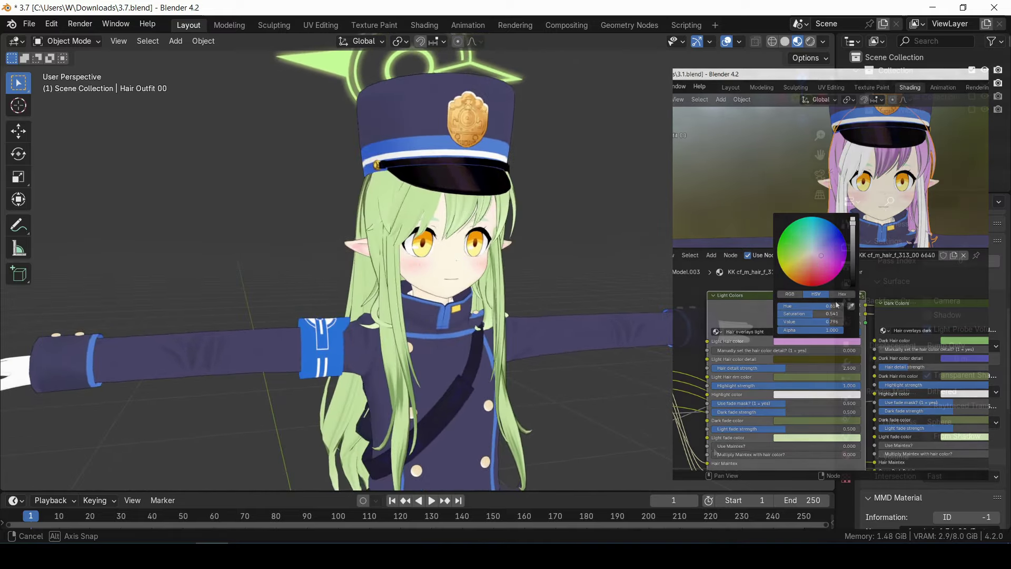